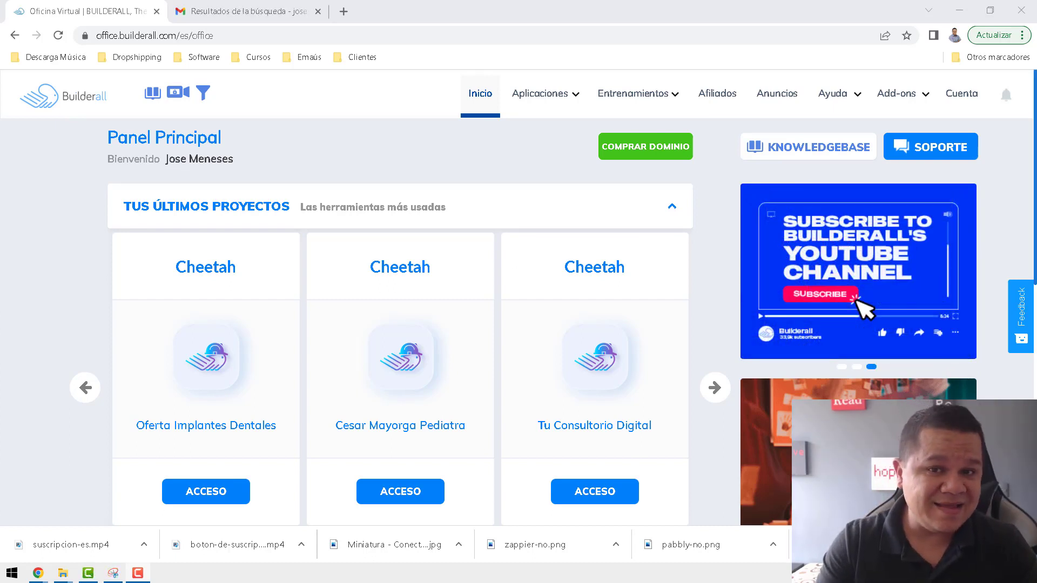
Launch MailingBoss from the Builderall applications and open the Suscriptores › Listas page
{"action": "left_click", "coordinate": [525, 95]}
{"action": "left_click", "coordinate": [221, 198]}
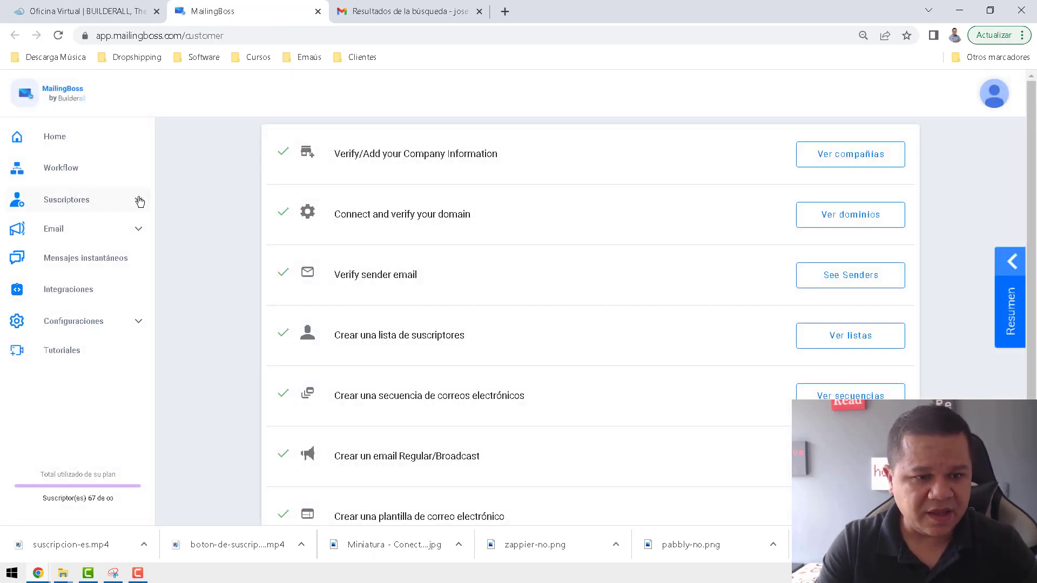
{"action": "left_click", "coordinate": [139, 201]}
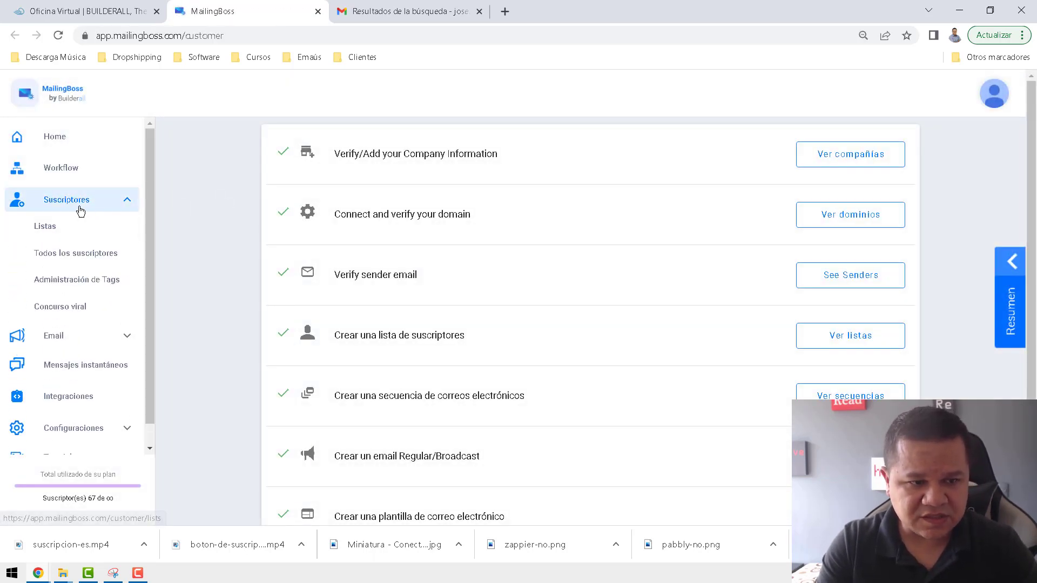
{"action": "left_click", "coordinate": [45, 227]}
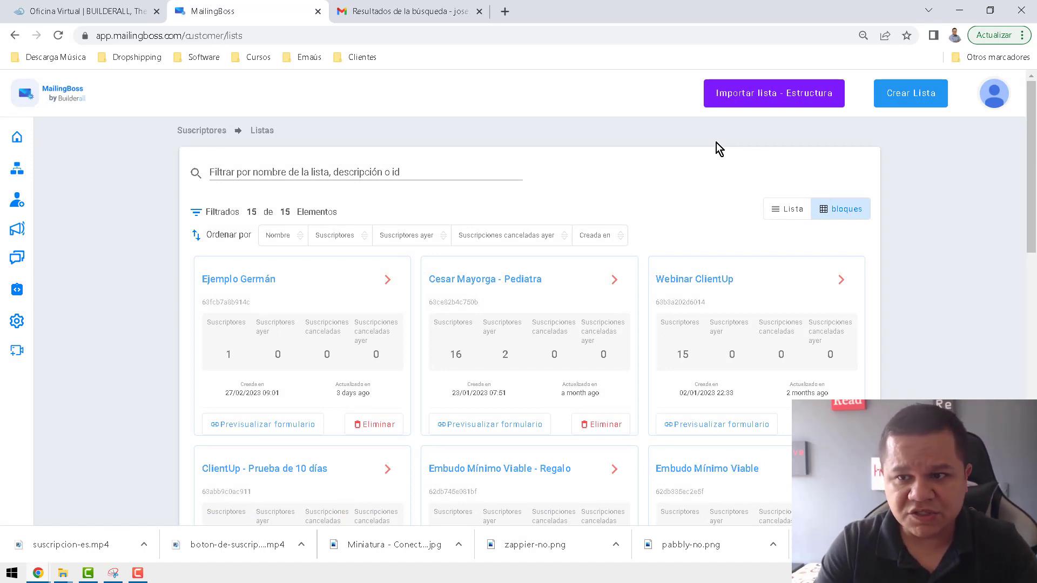
Start a new list named 'Conexión con Google Sheets' with Único subscription and opt-out types
{"action": "left_click", "coordinate": [915, 96]}
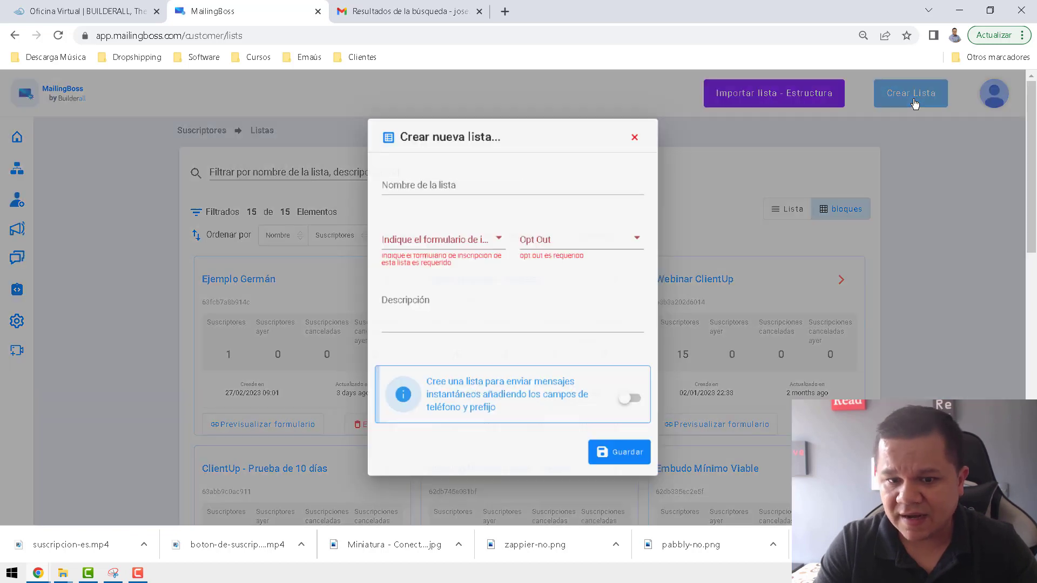
{"action": "left_click", "coordinate": [409, 184]}
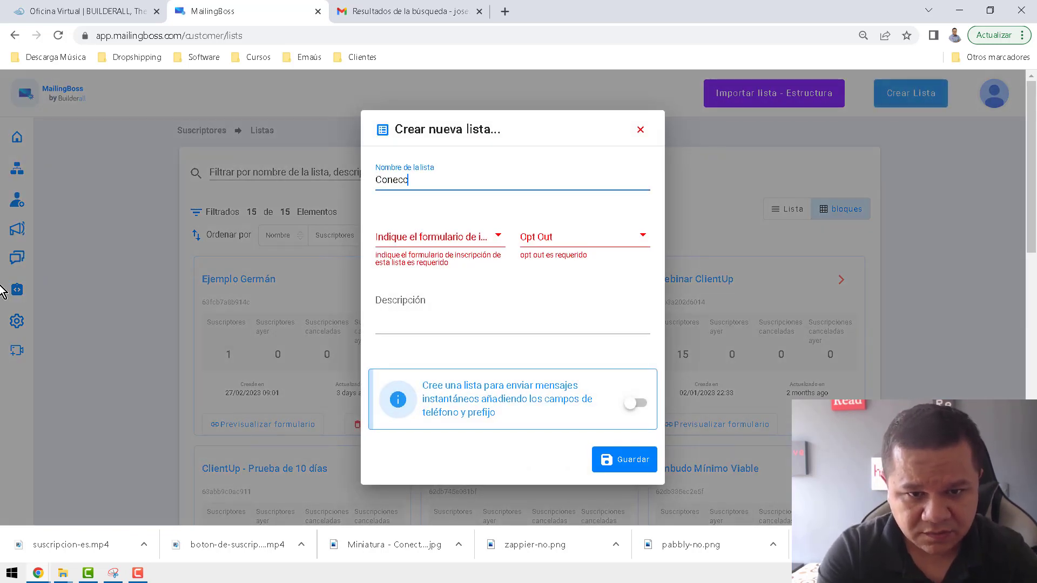
{"action": "type", "text": "ón con Google She"}
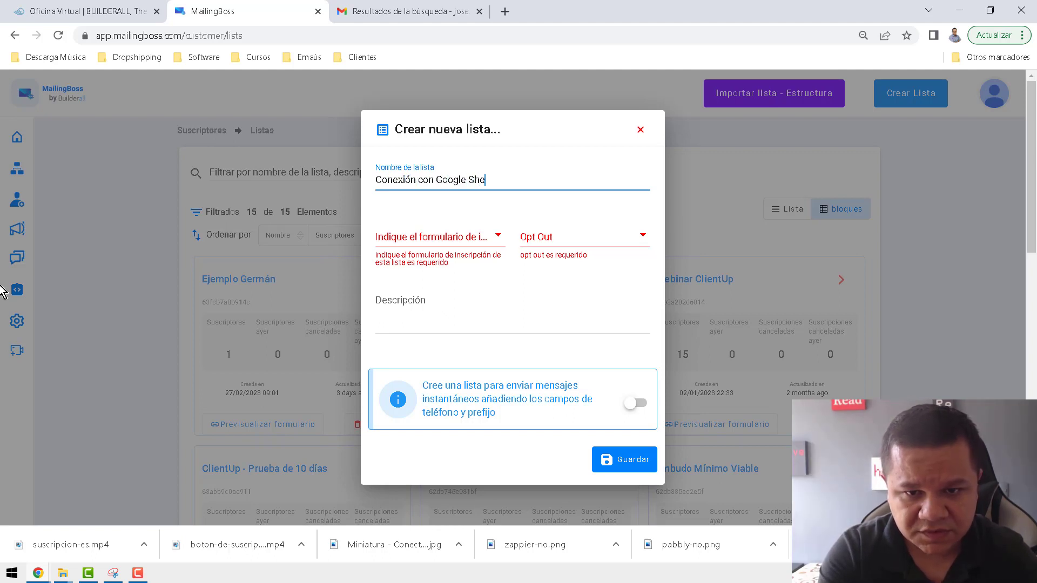
{"action": "type", "text": "ts"}
{"action": "left_click", "coordinate": [462, 229]}
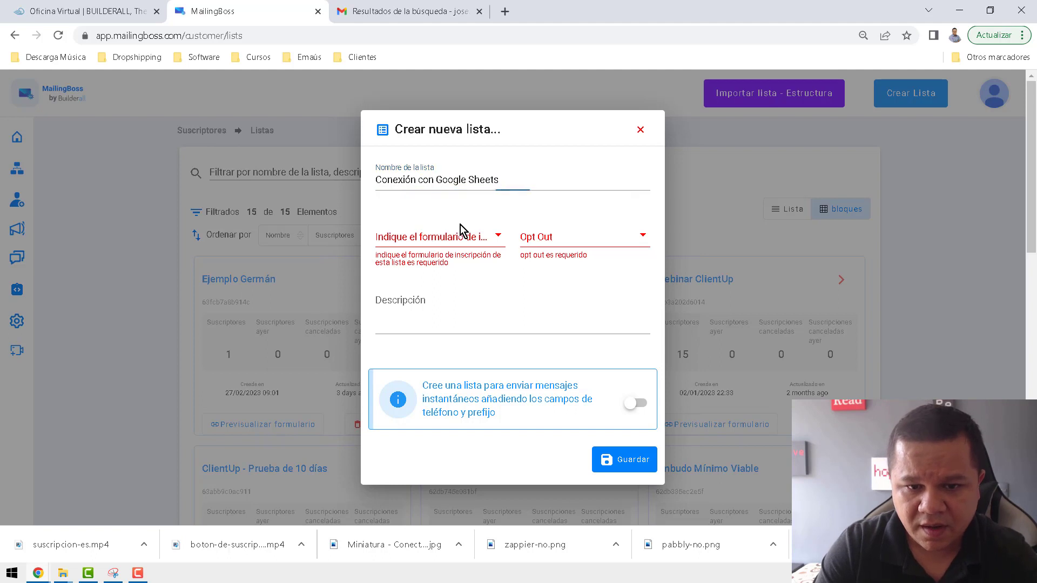
{"action": "left_click", "coordinate": [453, 240]}
{"action": "left_click", "coordinate": [397, 276]}
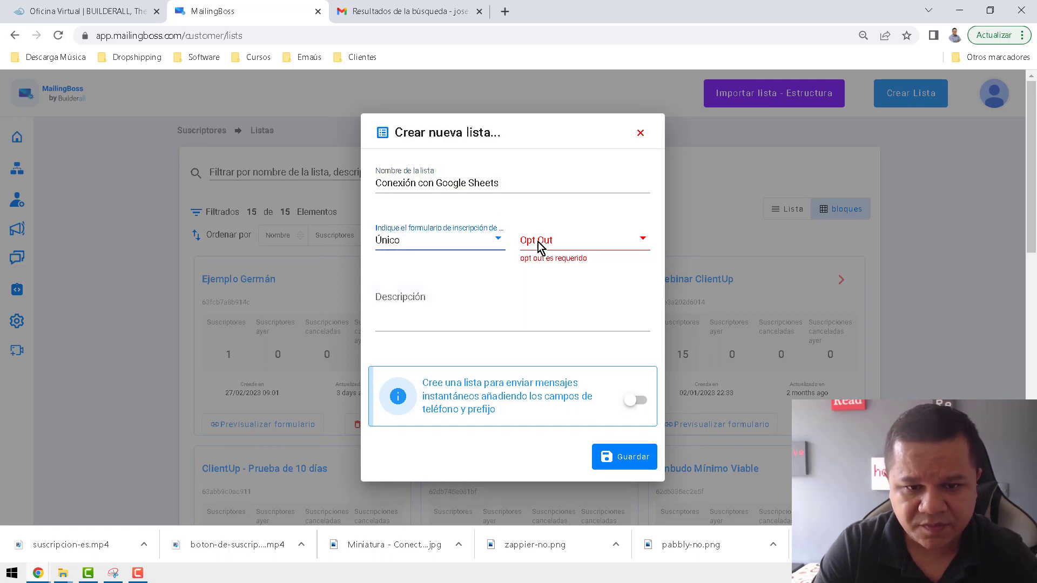
{"action": "left_click", "coordinate": [543, 238]}
{"action": "left_click", "coordinate": [540, 279]}
Reuse the list name as its description, enable messaging phone fields, and save the list
{"action": "left_click", "coordinate": [420, 324]}
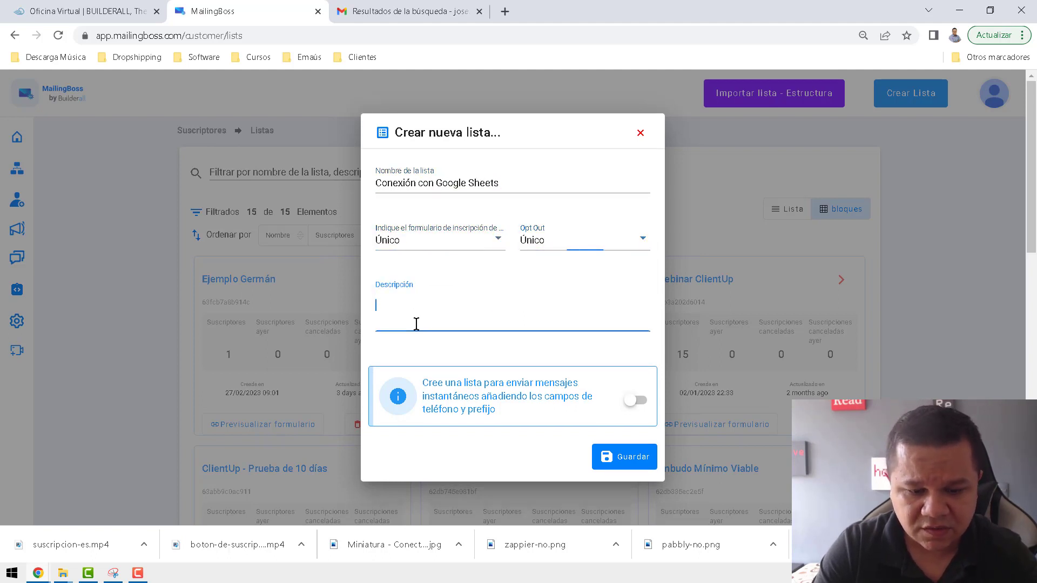
{"action": "triple_click", "coordinate": [449, 185]}
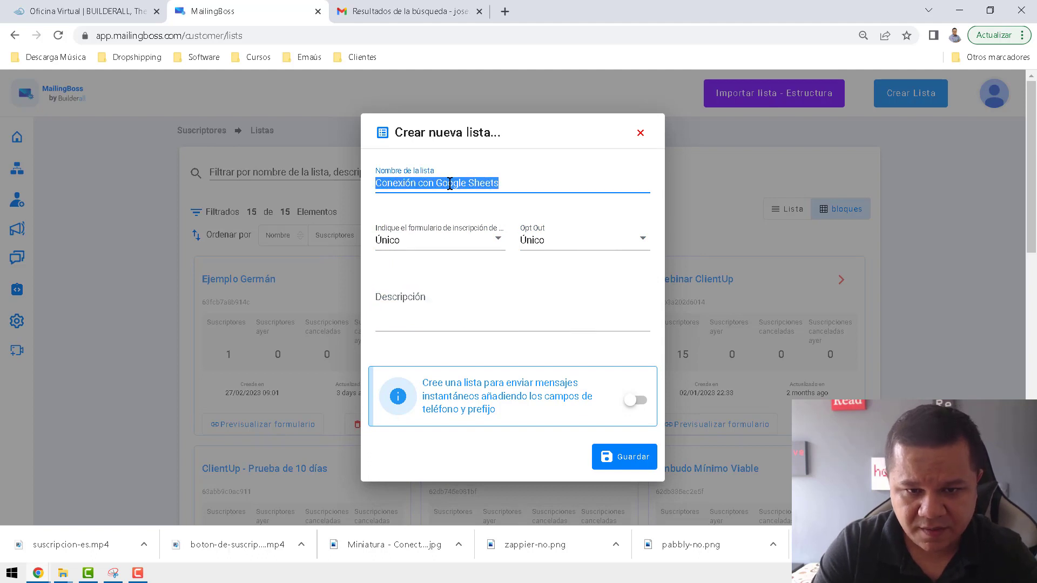
{"action": "key", "text": "ctrl+c"}
{"action": "left_click", "coordinate": [430, 322]}
{"action": "key", "text": "ctrl+v"}
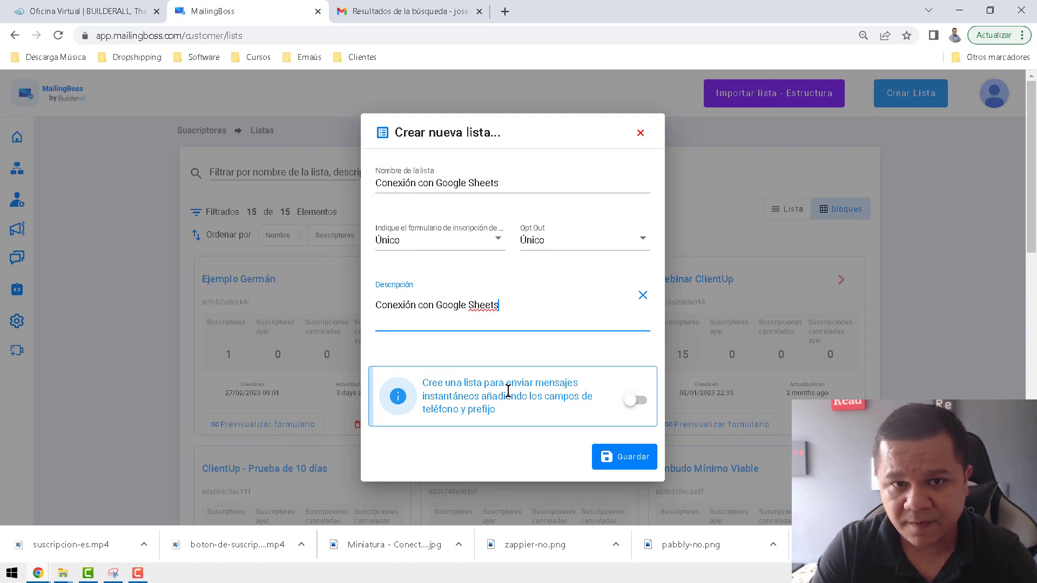
{"action": "left_click", "coordinate": [633, 401]}
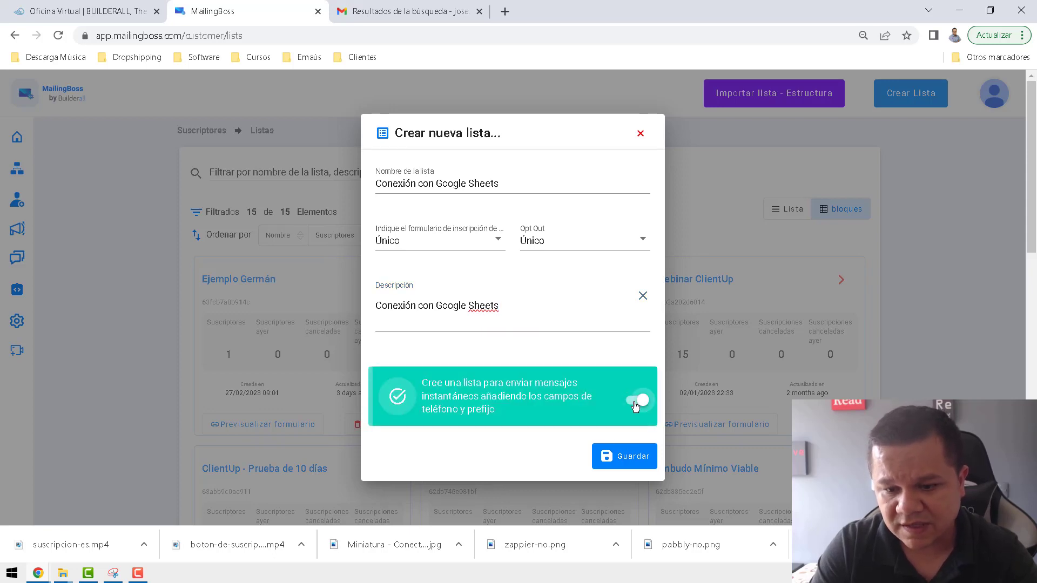
{"action": "left_click", "coordinate": [627, 459]}
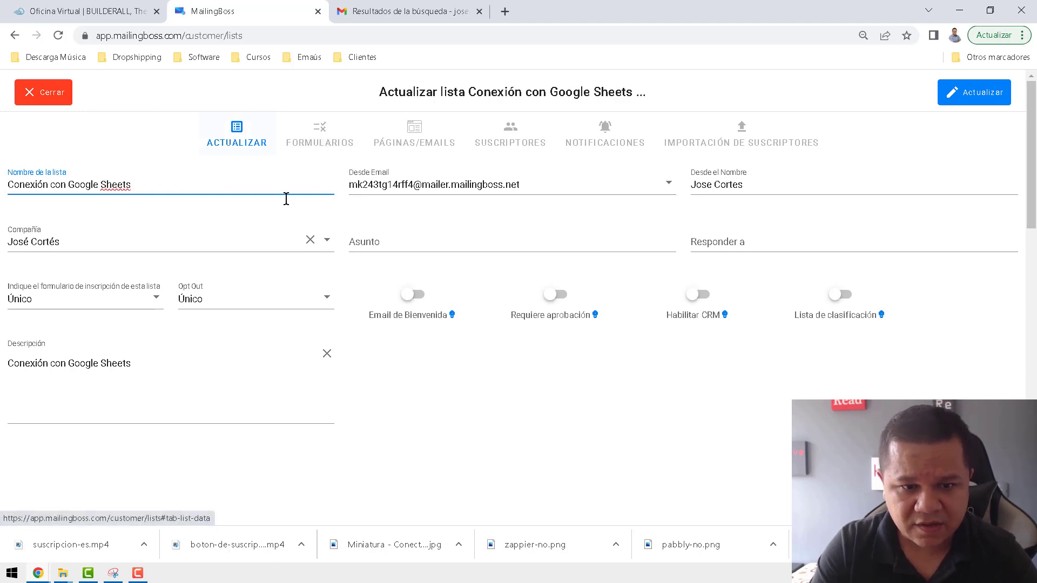
Open the list's FORMULARIOS › INSERTAR subscription form link in a new tab and view it
{"action": "left_click", "coordinate": [322, 144]}
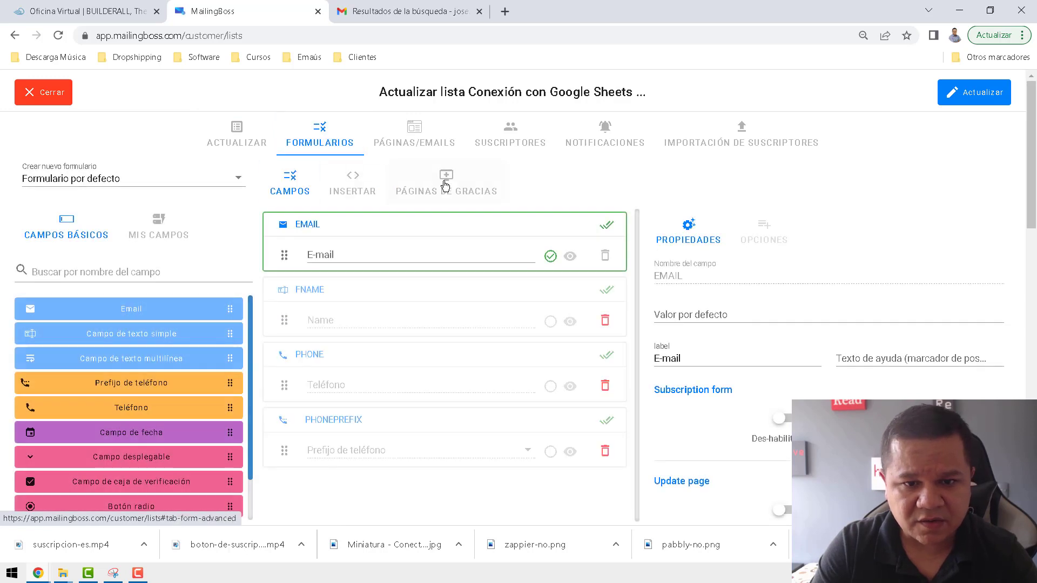
{"action": "left_click", "coordinate": [351, 179]}
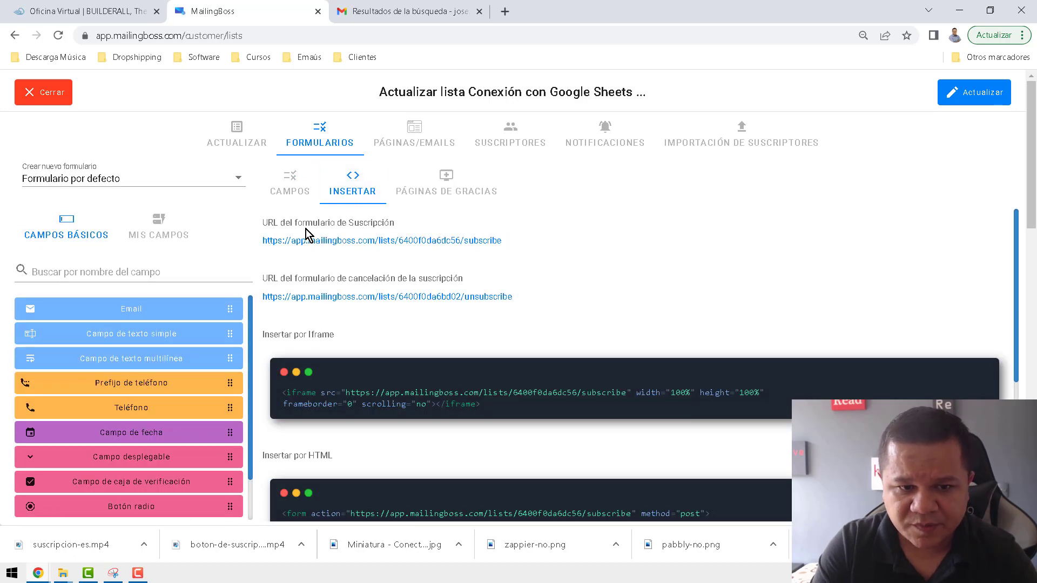
{"action": "left_click", "coordinate": [342, 241]}
{"action": "left_click", "coordinate": [394, 21]}
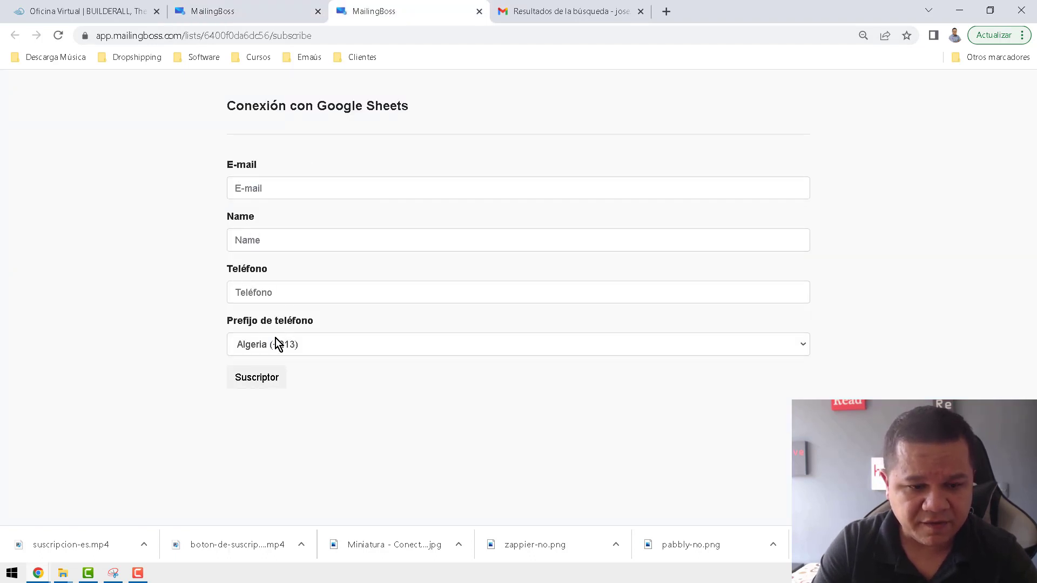
{"action": "left_click", "coordinate": [255, 14]}
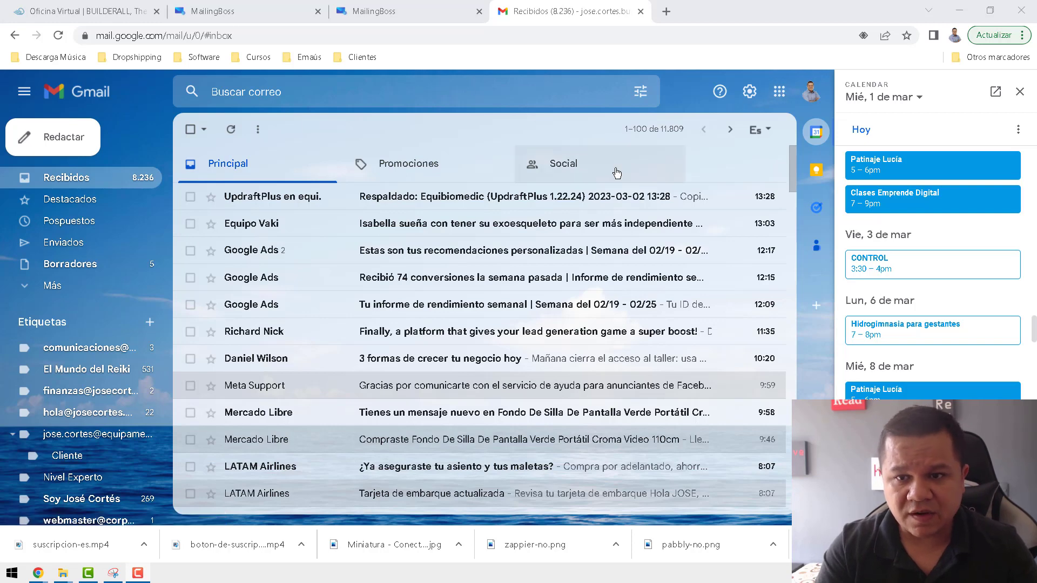
Open Google Drive from the apps launcher, close Gmail, and create a blank Google spreadsheet
{"action": "left_click", "coordinate": [779, 100]}
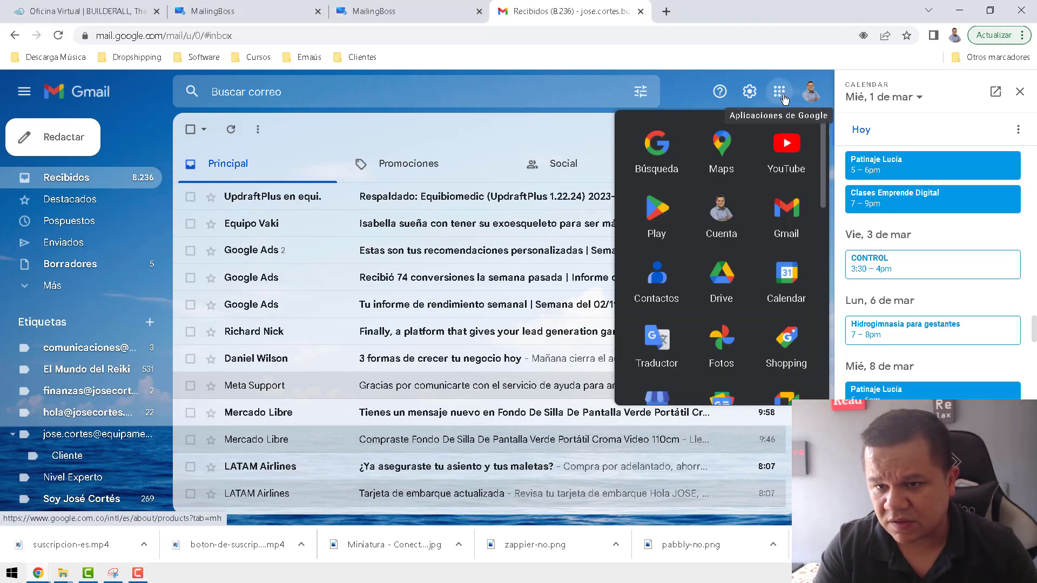
{"action": "left_click", "coordinate": [721, 278]}
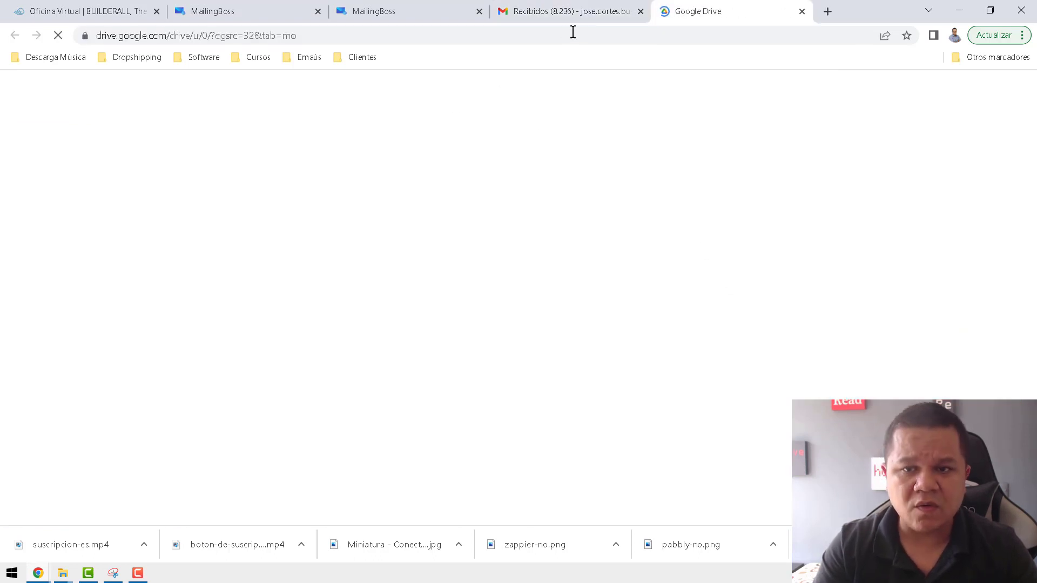
{"action": "left_click", "coordinate": [641, 11]}
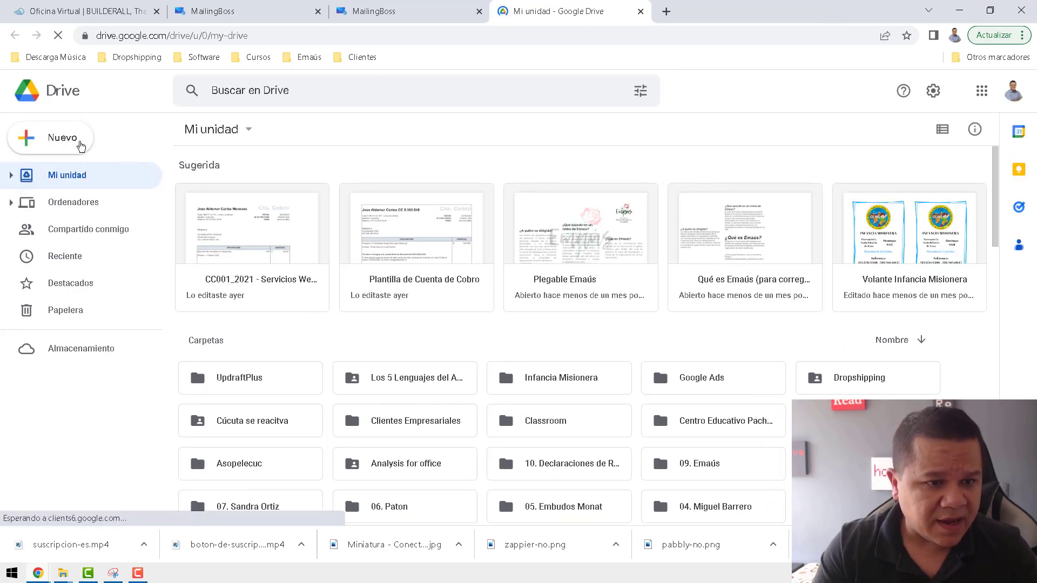
{"action": "left_click", "coordinate": [60, 144]}
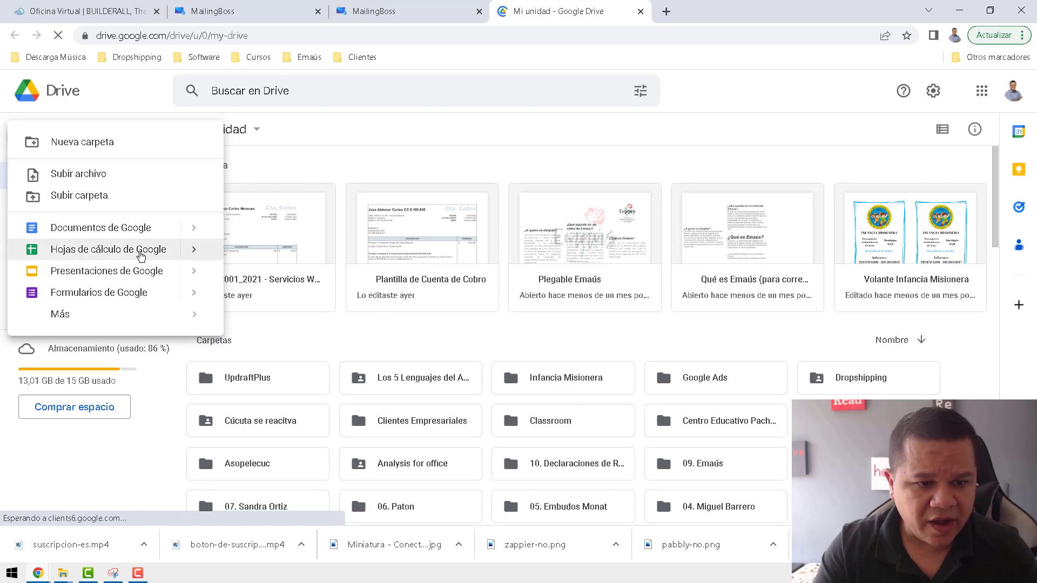
{"action": "left_click", "coordinate": [150, 250]}
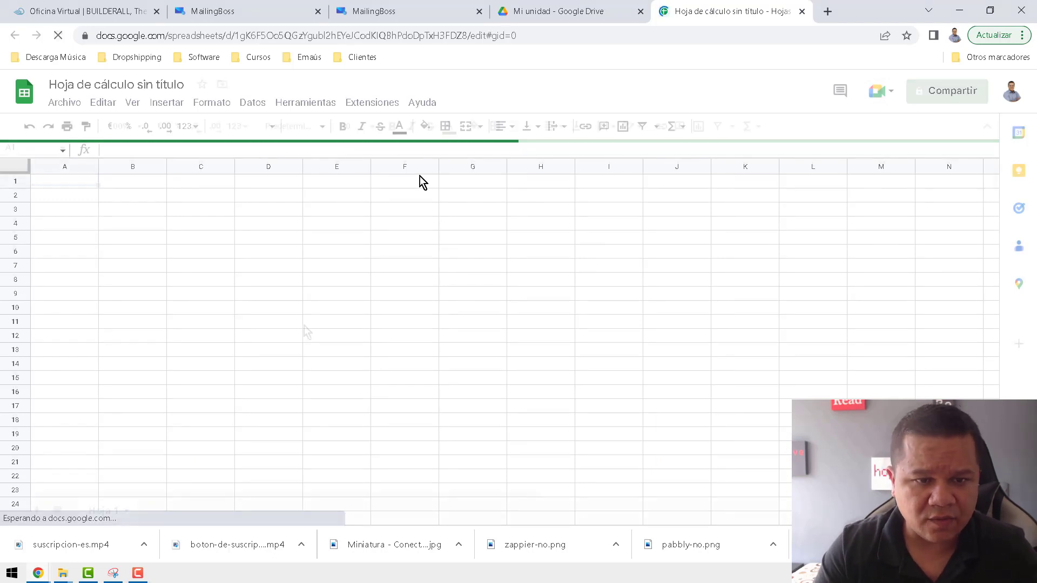
Retitle 'Hoja de cálculo sin título' to 'Ejemplo Webhook - Mailingboss'
{"action": "left_click", "coordinate": [103, 85]}
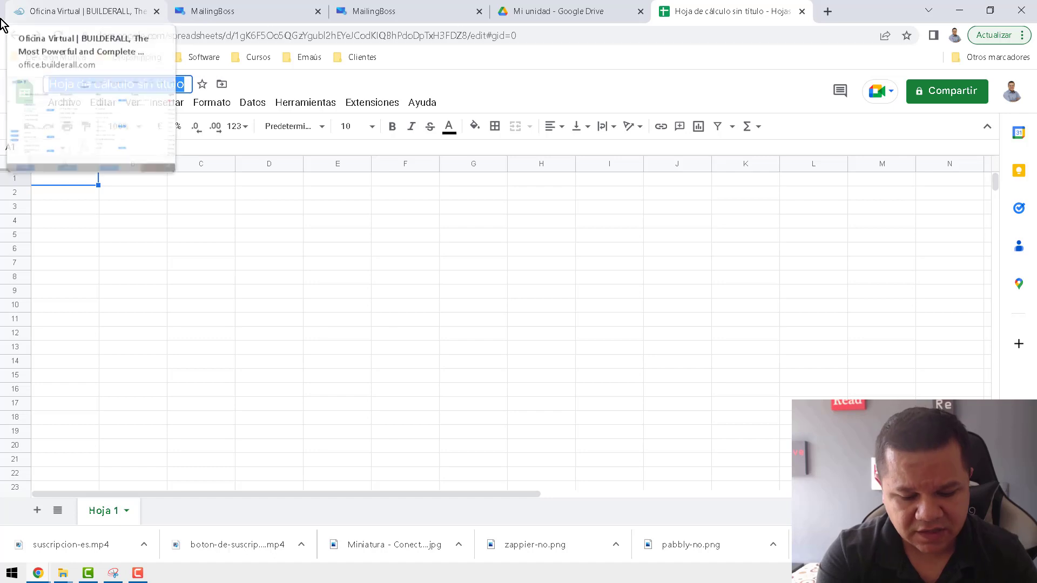
{"action": "type", "text": "Eje"}
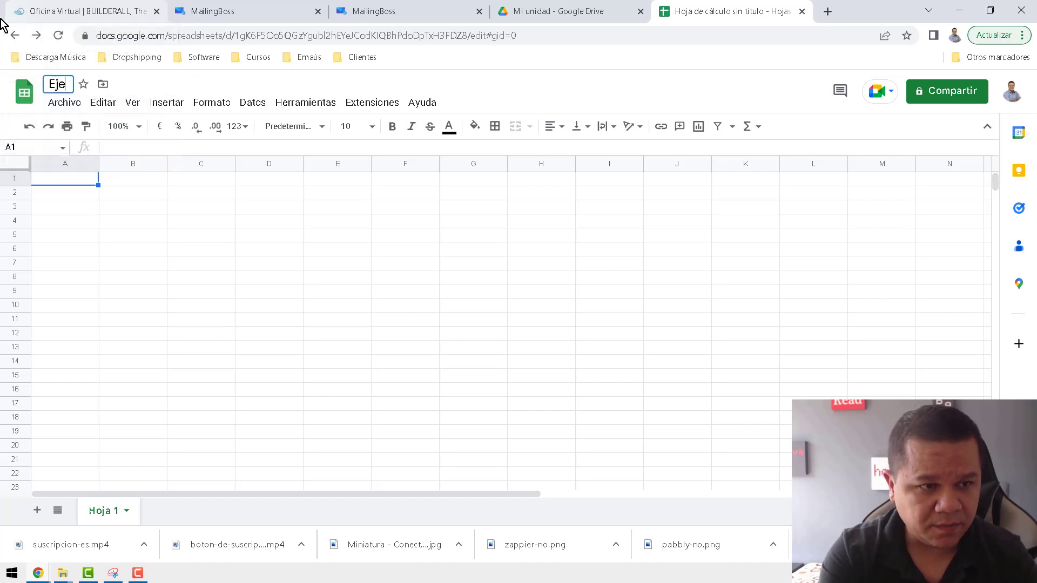
{"action": "type", "text": "mploWeb"}
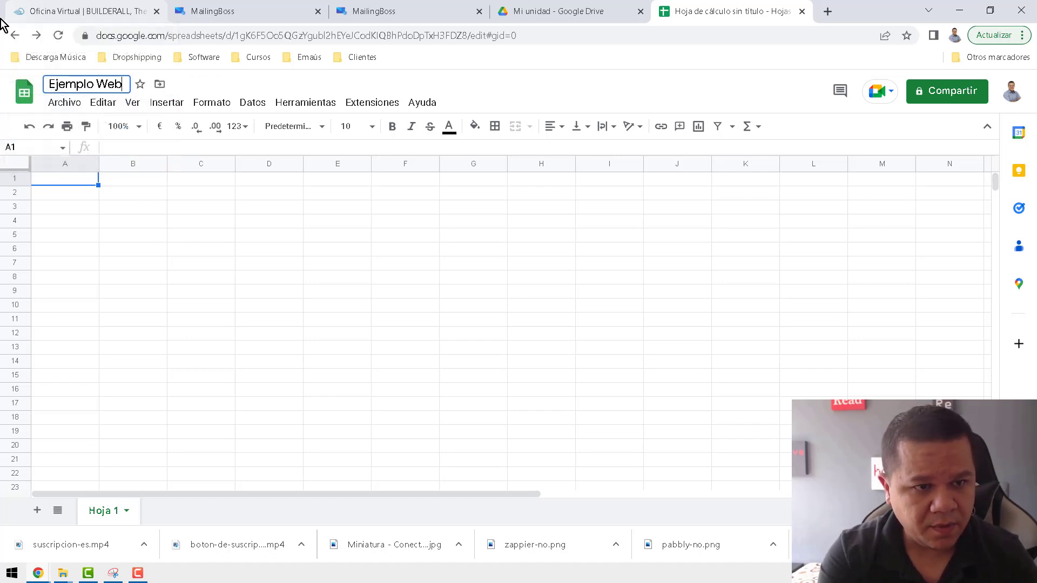
{"action": "type", "text": "hook"}
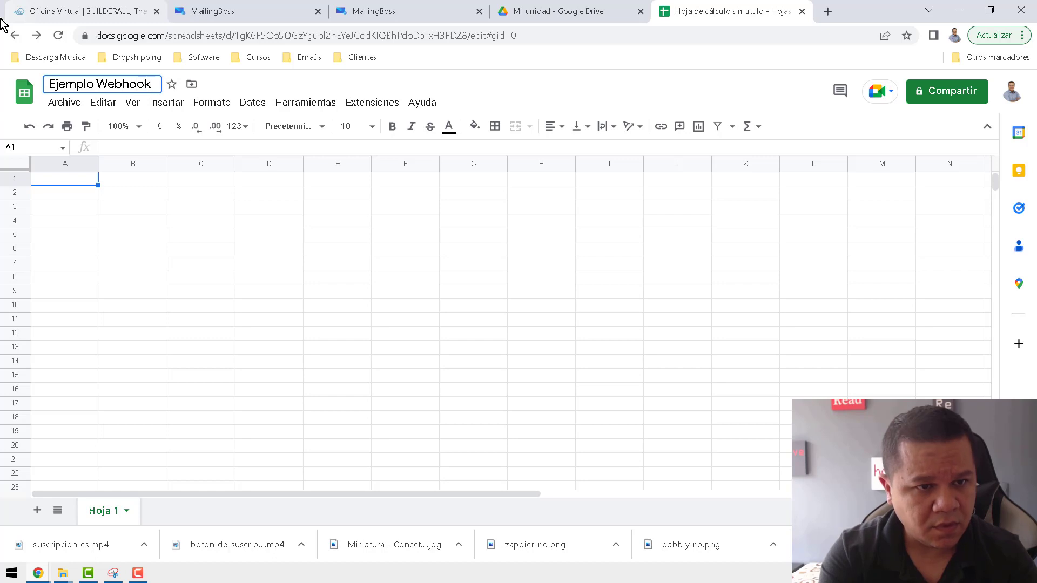
{"action": "type", "text": "Mailing"}
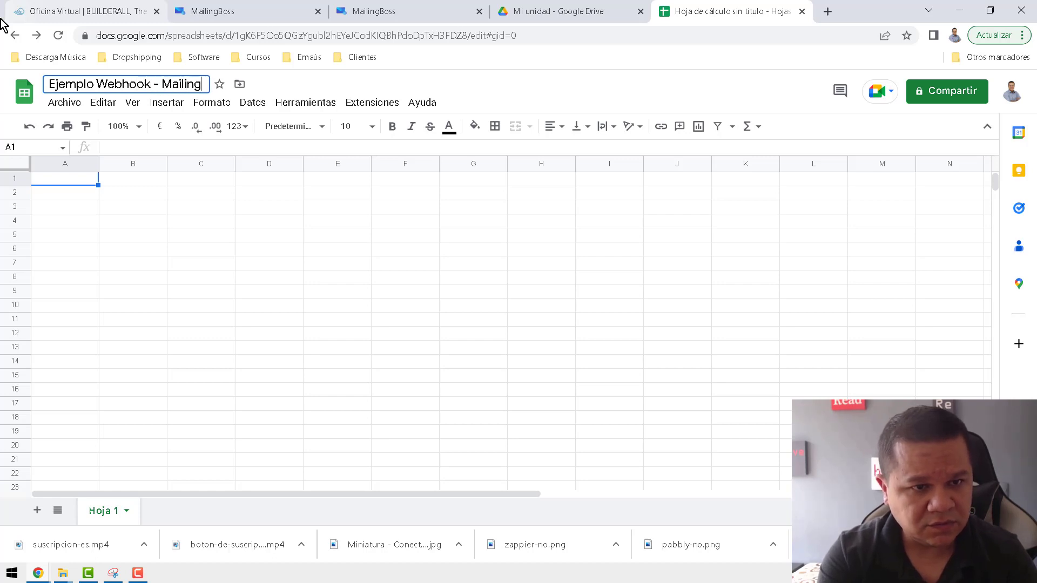
{"action": "type", "text": "ss"}
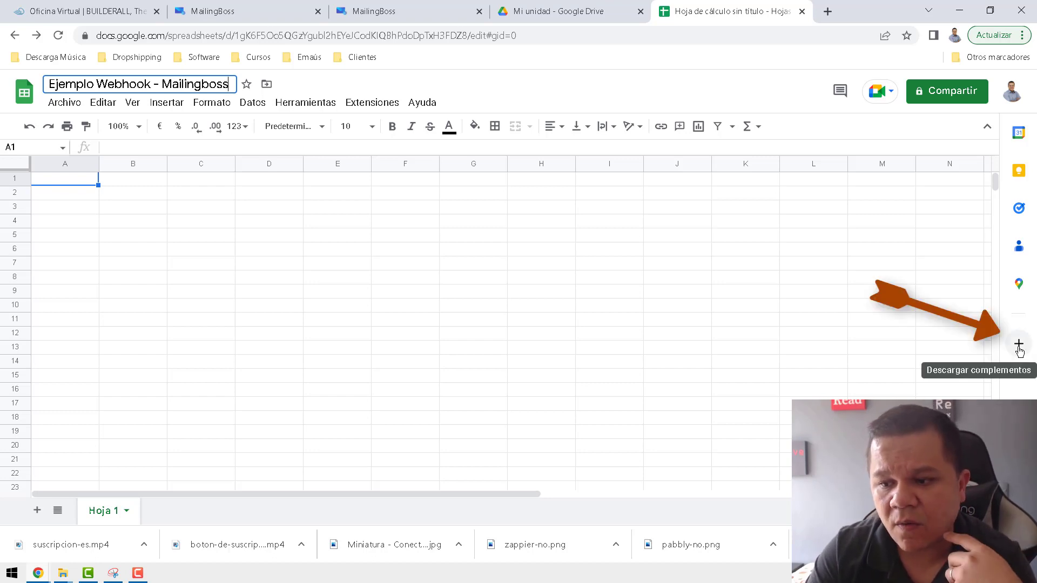
Search the Marketplace for the Webhooks for Sheets add-on and open its page
{"action": "left_click", "coordinate": [1019, 345]}
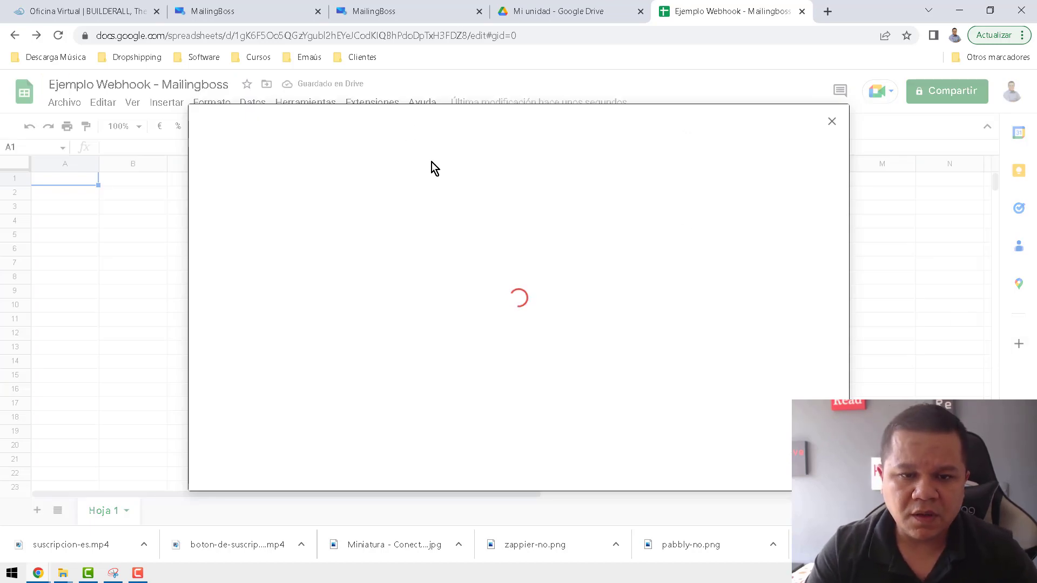
{"action": "left_click", "coordinate": [506, 128]}
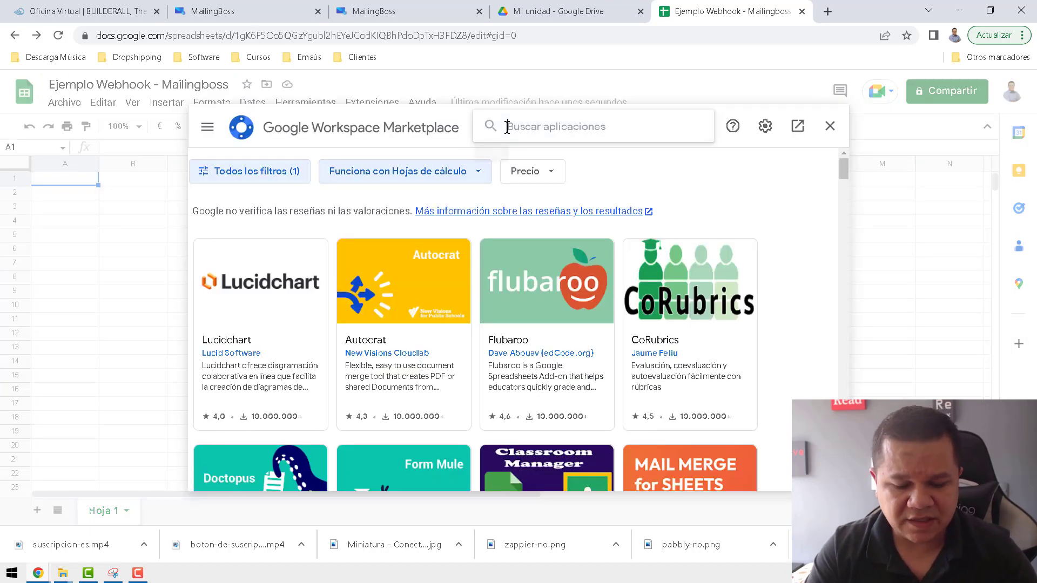
{"action": "type", "text": "Webhooks for Sheets"}
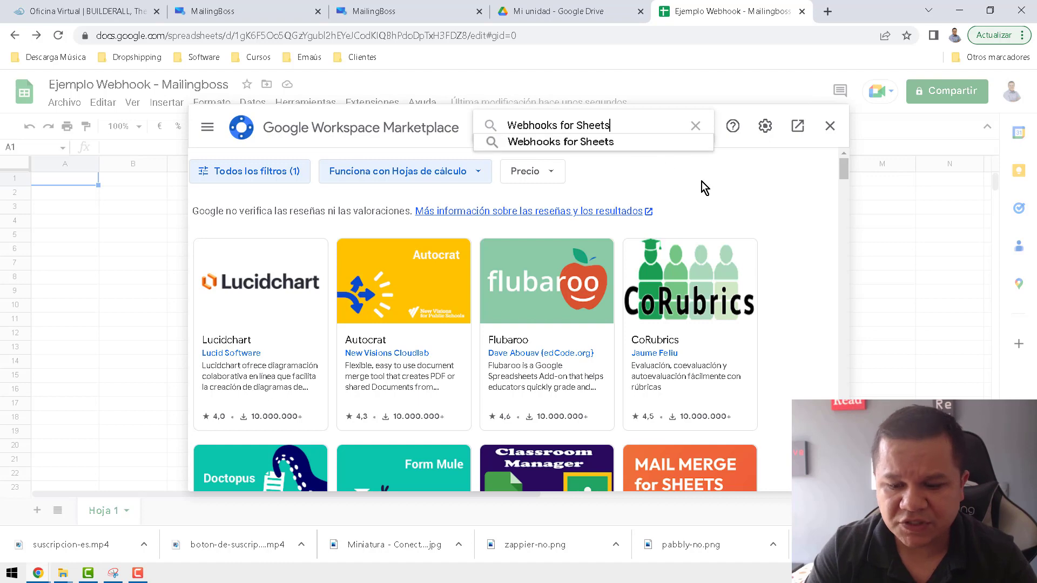
{"action": "key", "text": "Return"}
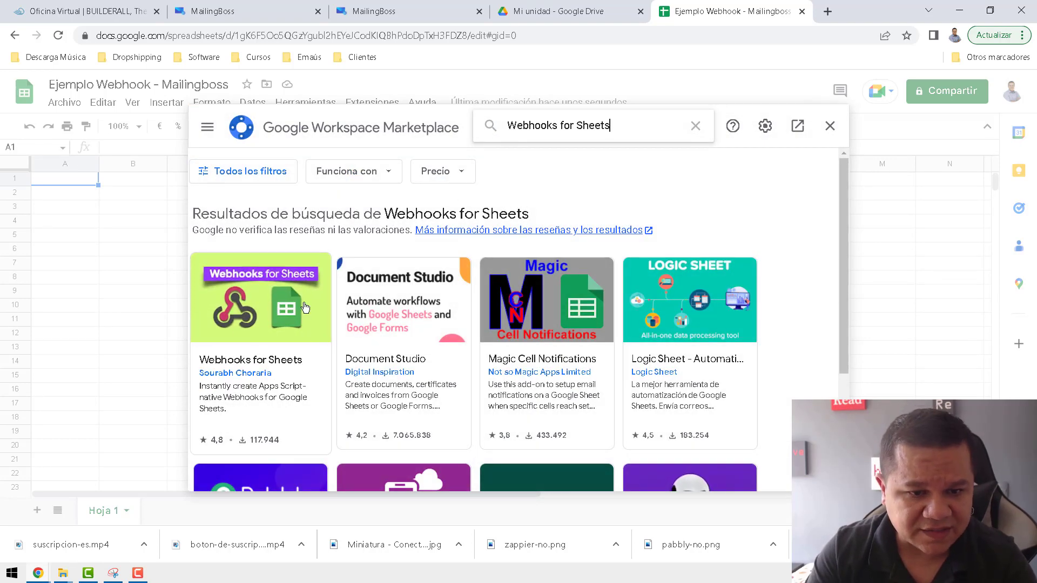
{"action": "left_click", "coordinate": [274, 312]}
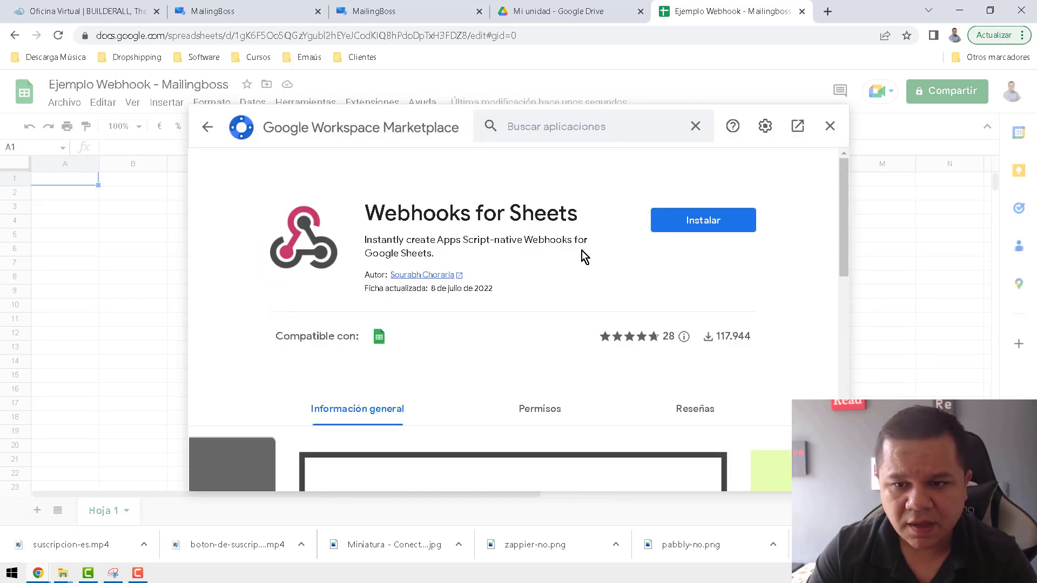
Install Webhooks for Sheets, granting account access, then reload the spreadsheet
{"action": "left_click", "coordinate": [702, 220]}
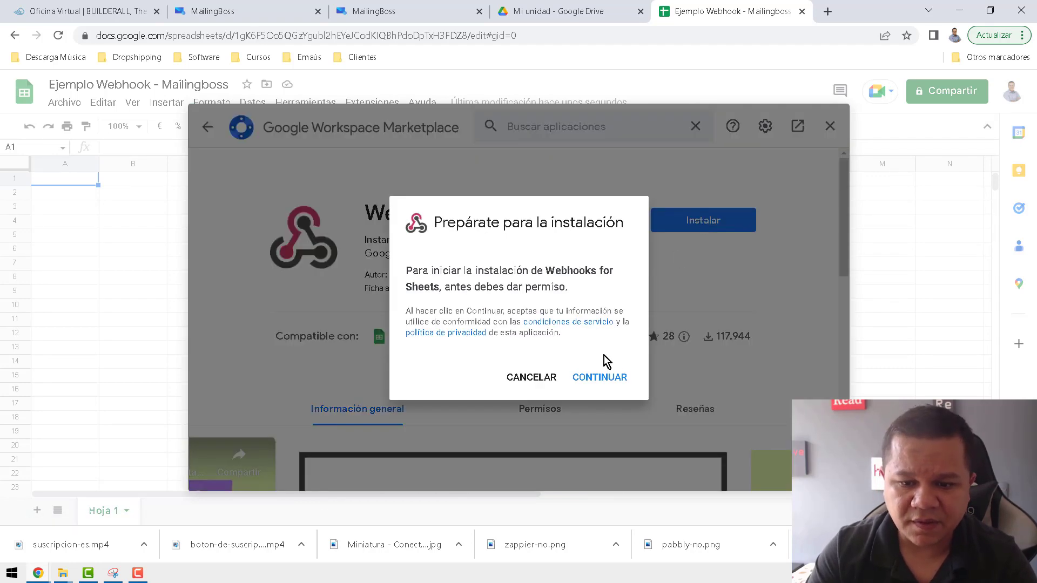
{"action": "left_click", "coordinate": [597, 377]}
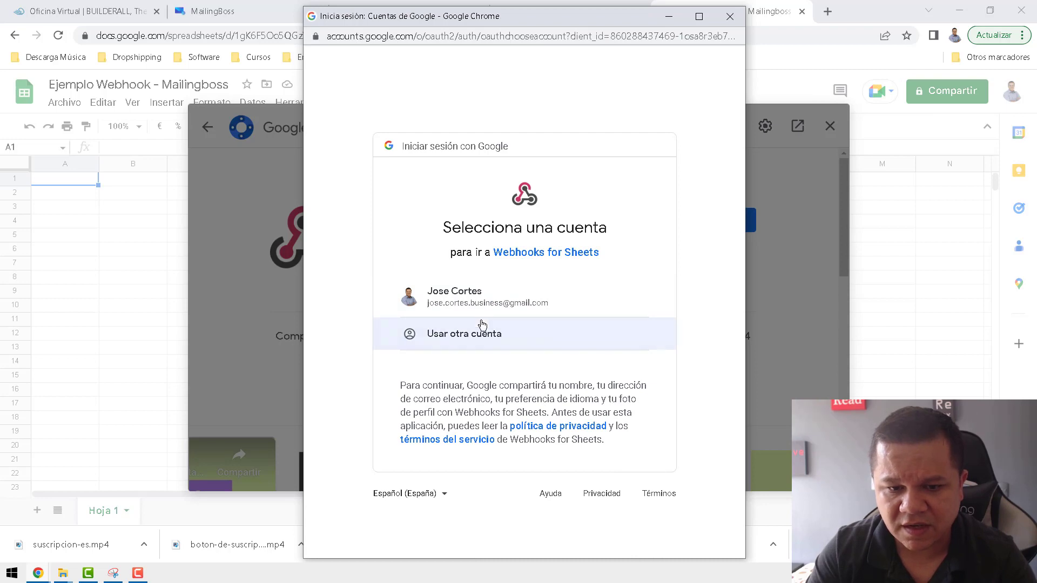
{"action": "left_click", "coordinate": [474, 302]}
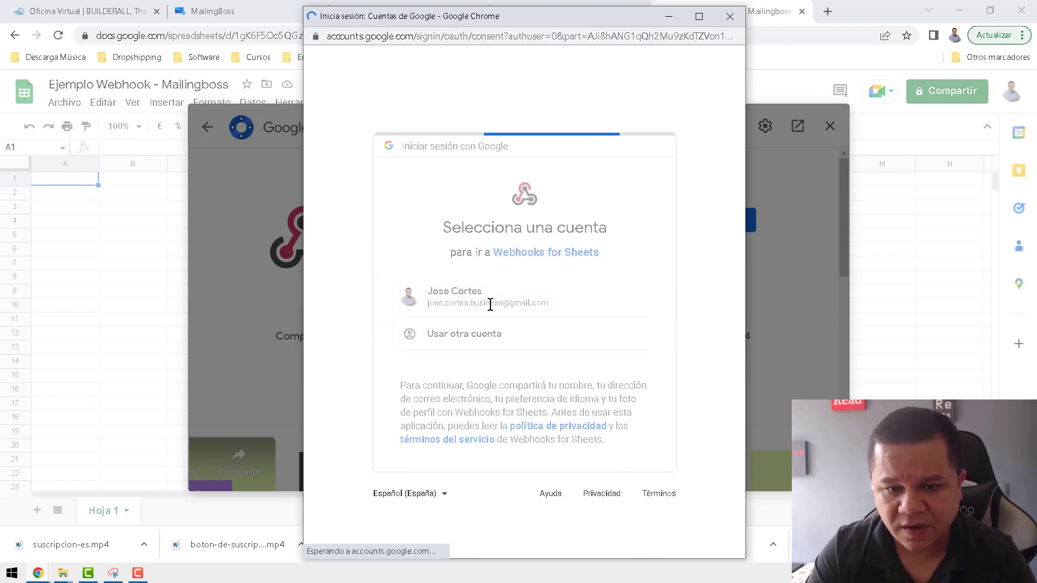
{"action": "scroll", "coordinate": [589, 352], "scroll_direction": "down", "scroll_amount": 5}
{"action": "left_click", "coordinate": [579, 462]}
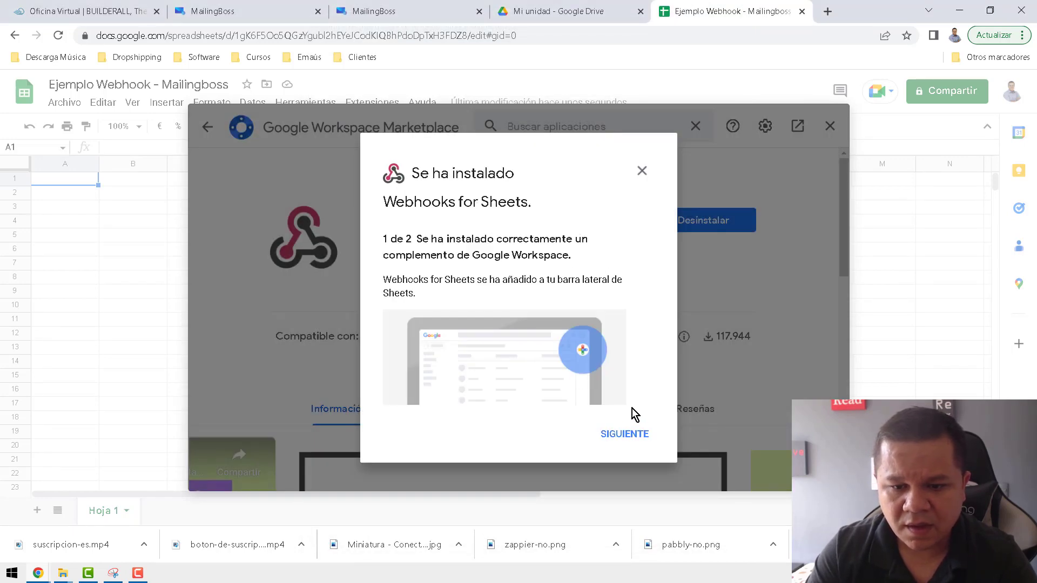
{"action": "left_click", "coordinate": [625, 436]}
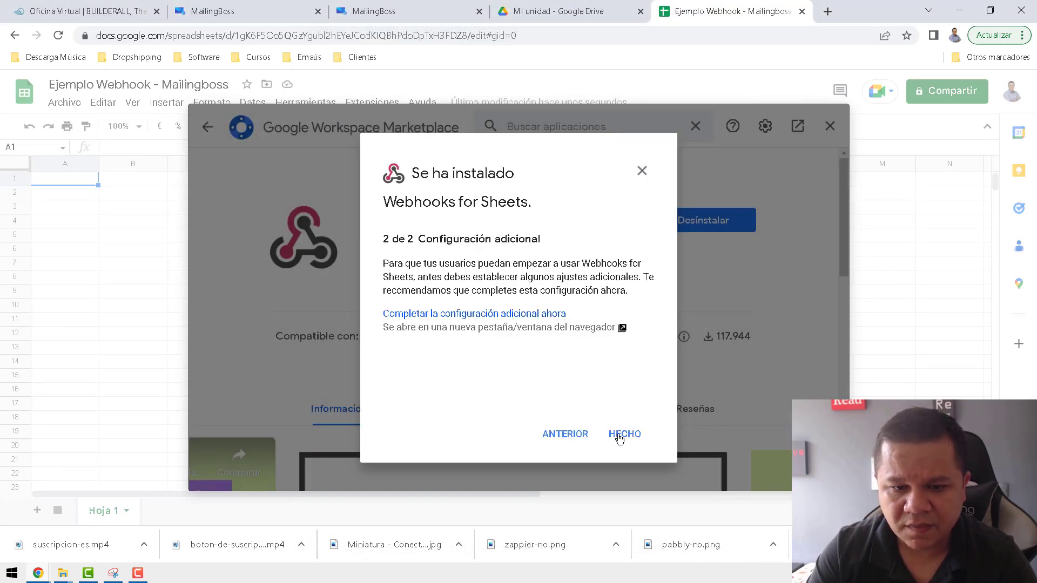
{"action": "left_click", "coordinate": [625, 435]}
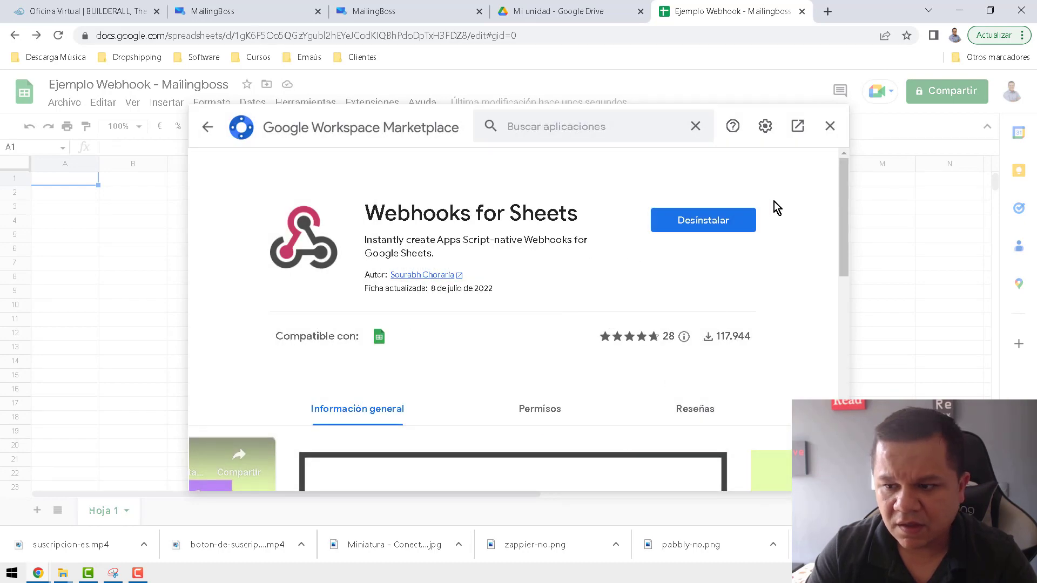
{"action": "left_click", "coordinate": [830, 128]}
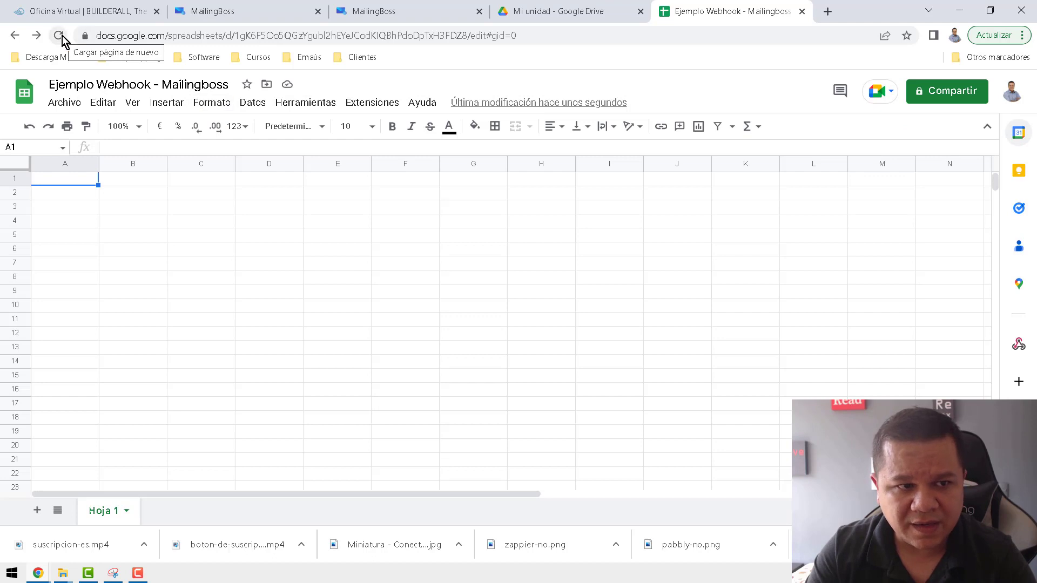
{"action": "left_click", "coordinate": [59, 36]}
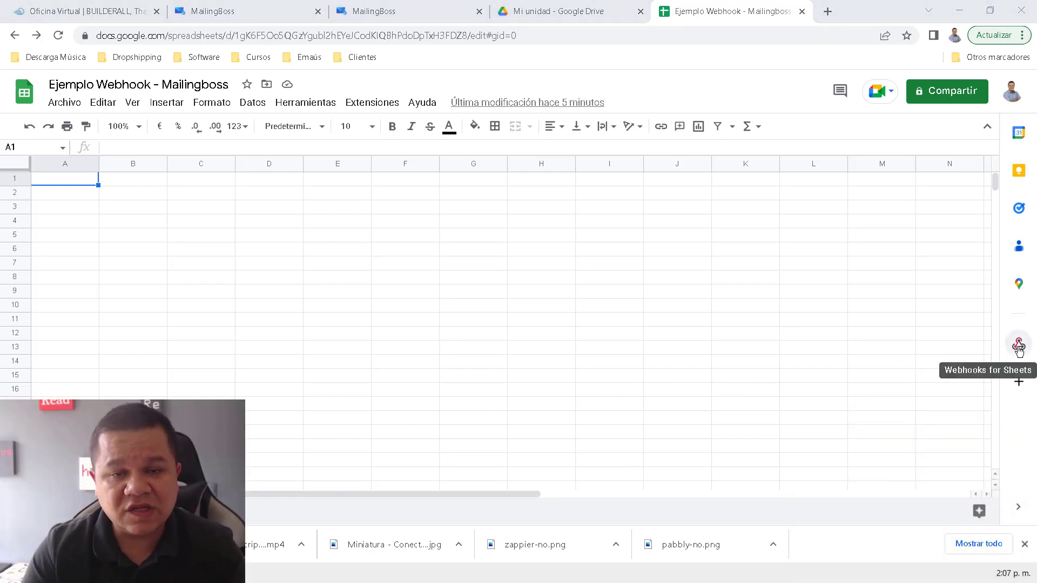
Create a Webhooks for Sheets webhook for Hoja 1 with 'Add a timestamp' switched on
{"action": "left_click", "coordinate": [1019, 346]}
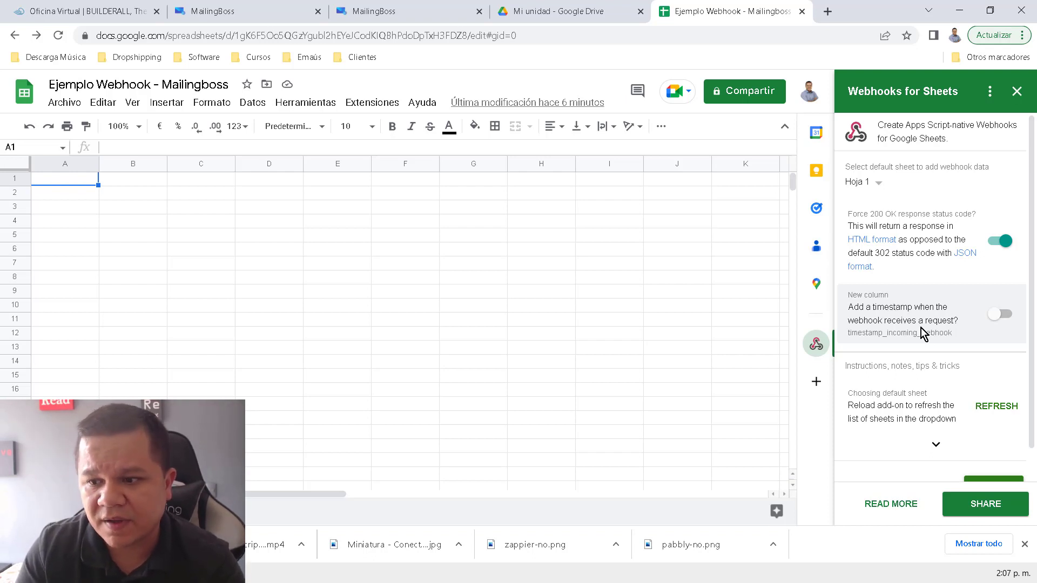
{"action": "left_click", "coordinate": [997, 317]}
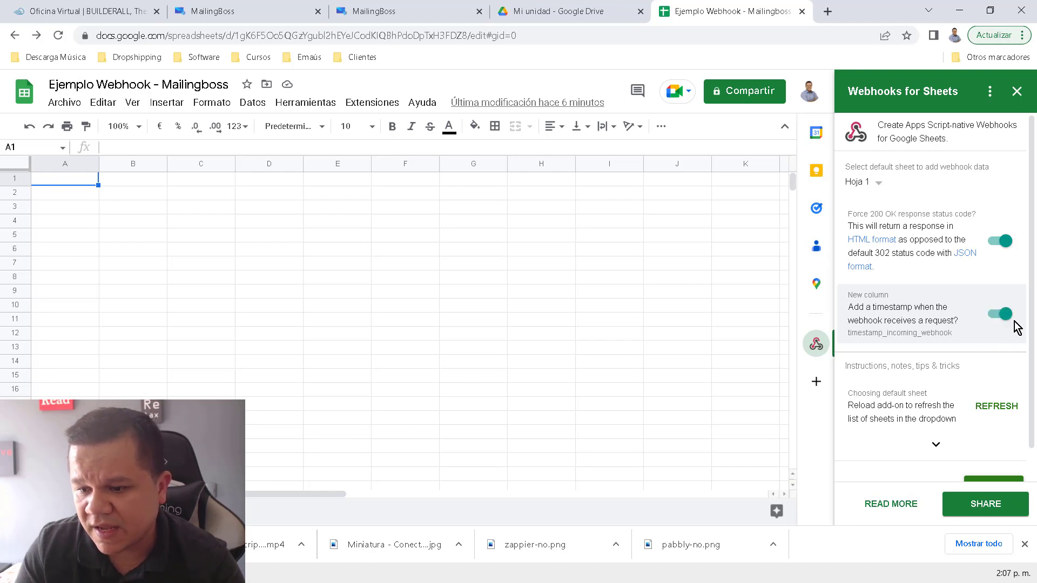
{"action": "scroll", "coordinate": [988, 405], "scroll_direction": "down", "scroll_amount": 1}
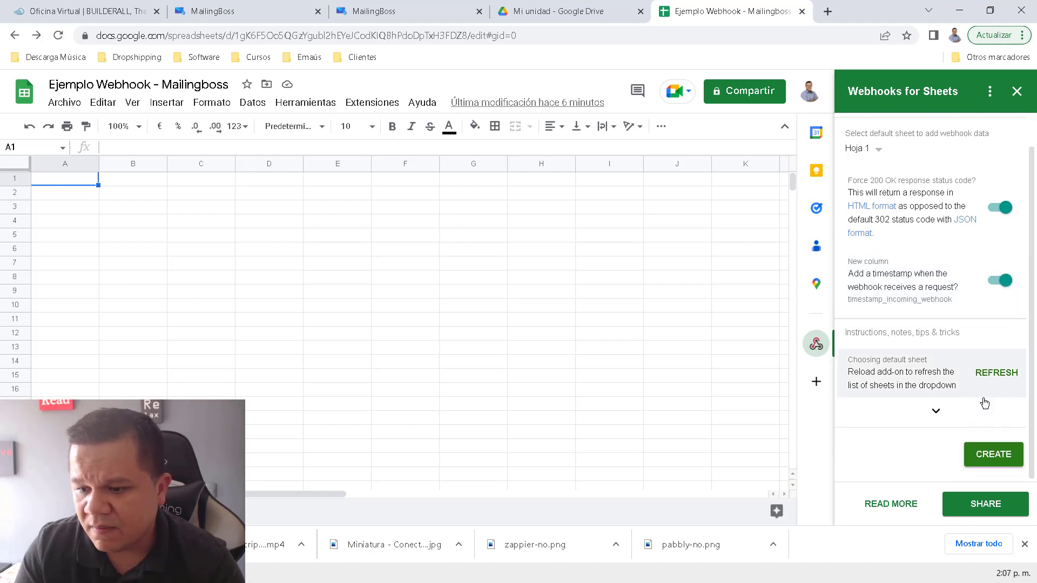
{"action": "left_click", "coordinate": [984, 458]}
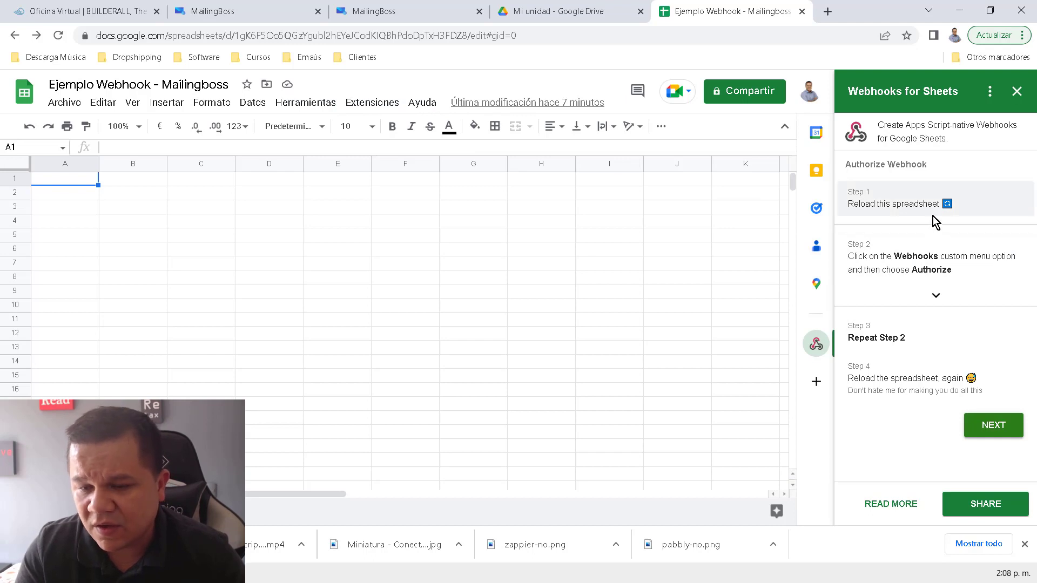
Authorize the webhook script via Webhooks > Authorize, allowing account access, then reopen its panel
{"action": "left_click", "coordinate": [60, 37]}
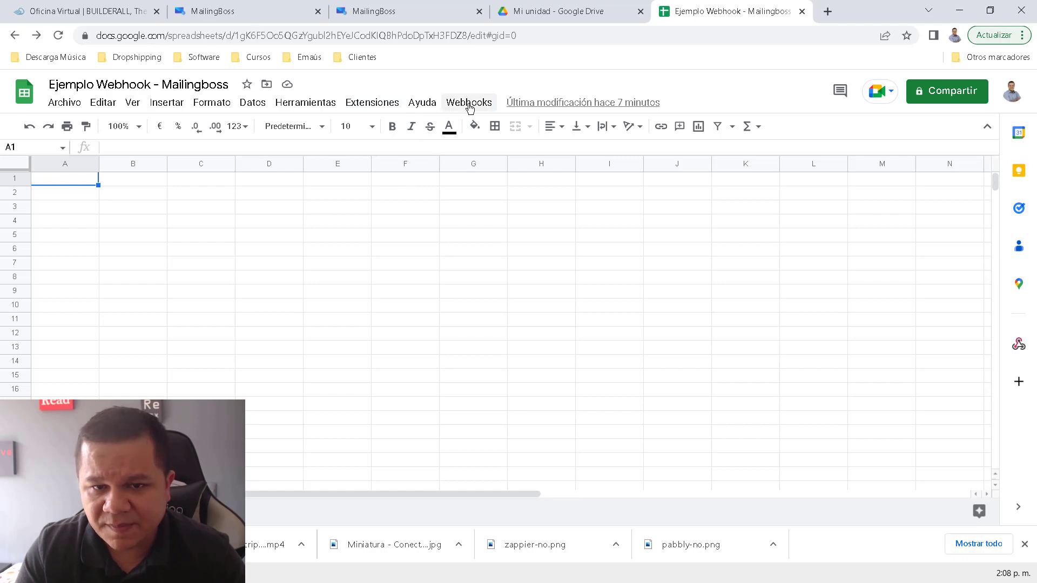
{"action": "left_click", "coordinate": [472, 108]}
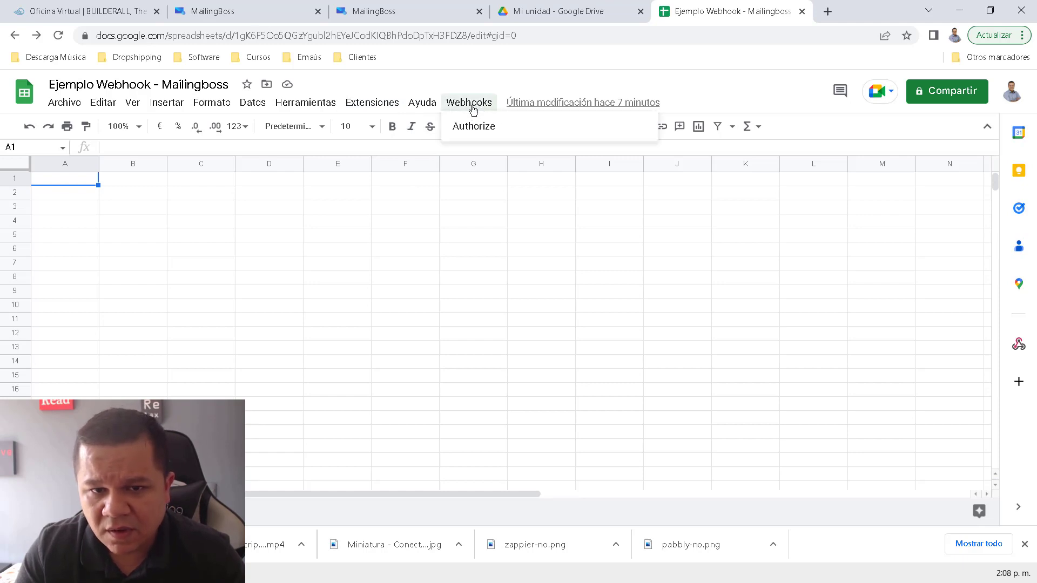
{"action": "left_click", "coordinate": [484, 130]}
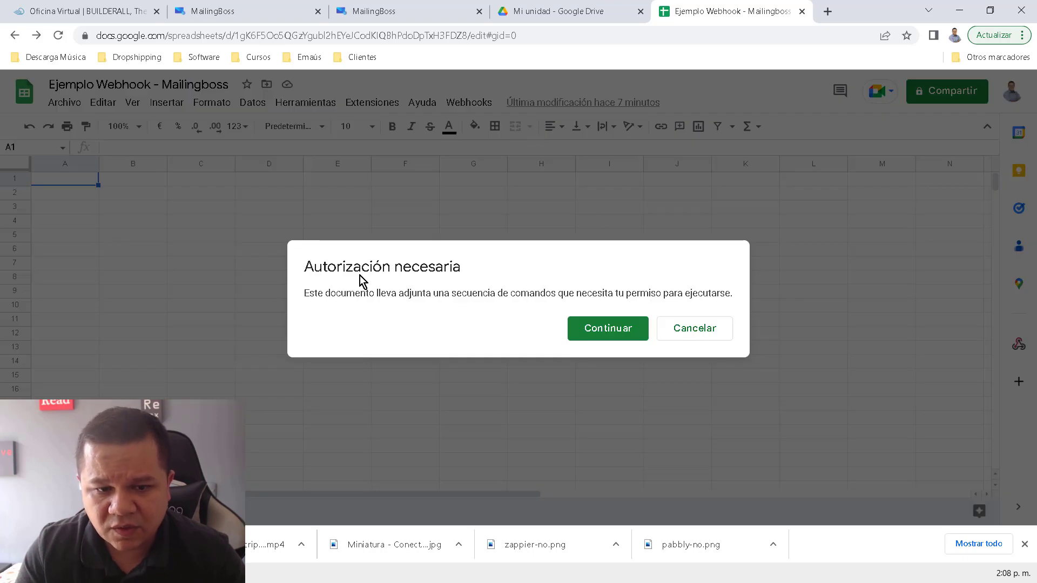
{"action": "left_click", "coordinate": [619, 338]}
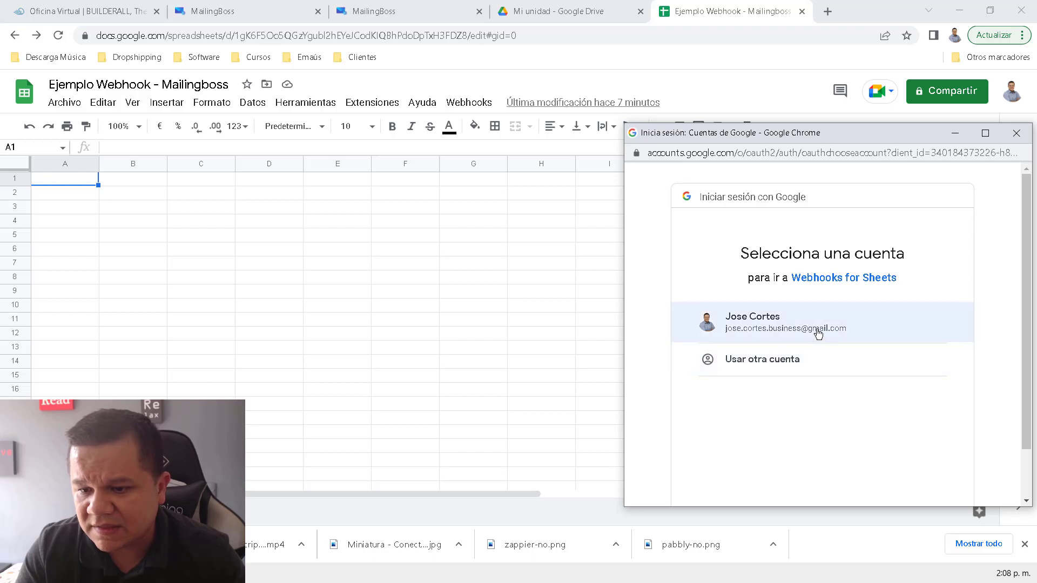
{"action": "left_click", "coordinate": [815, 329]}
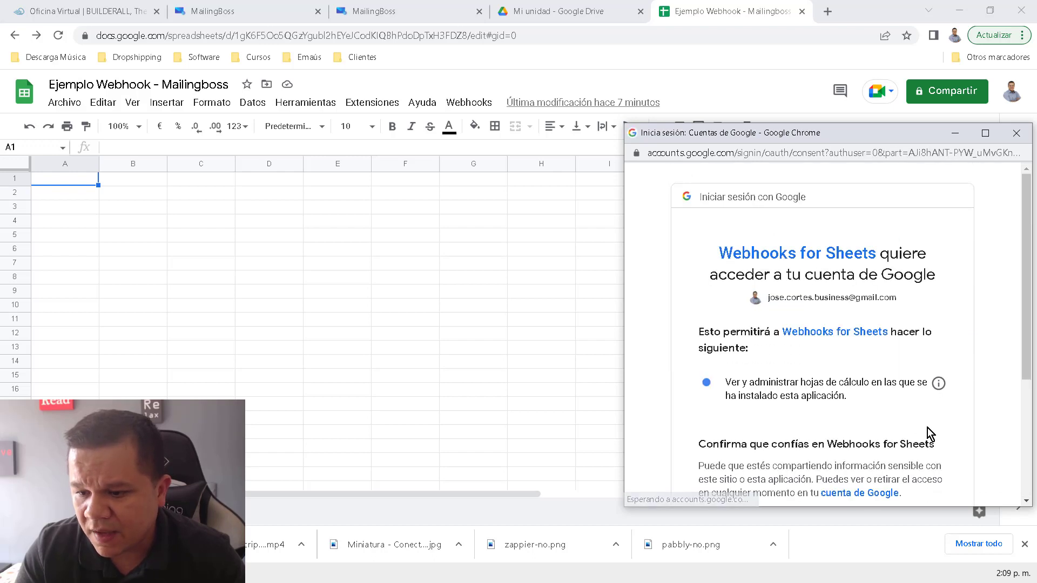
{"action": "scroll", "coordinate": [925, 437], "scroll_direction": "down", "scroll_amount": 4}
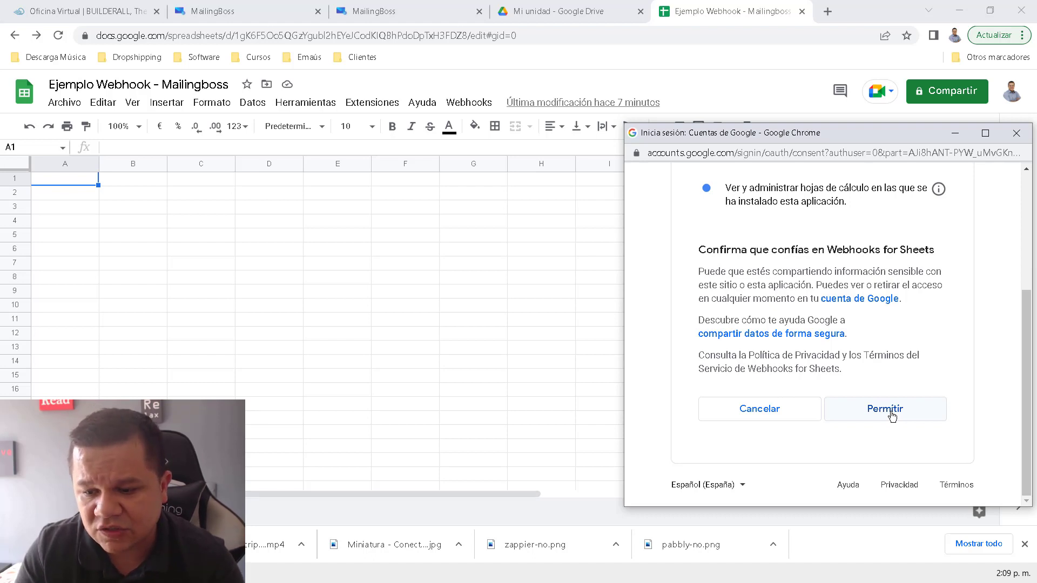
{"action": "left_click", "coordinate": [883, 413]}
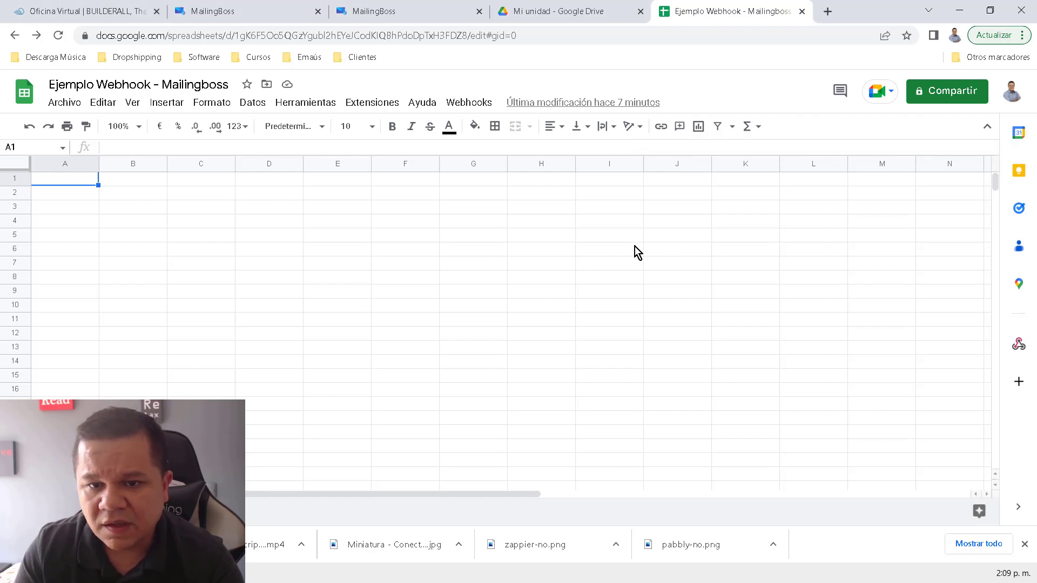
{"action": "left_click", "coordinate": [1019, 344]}
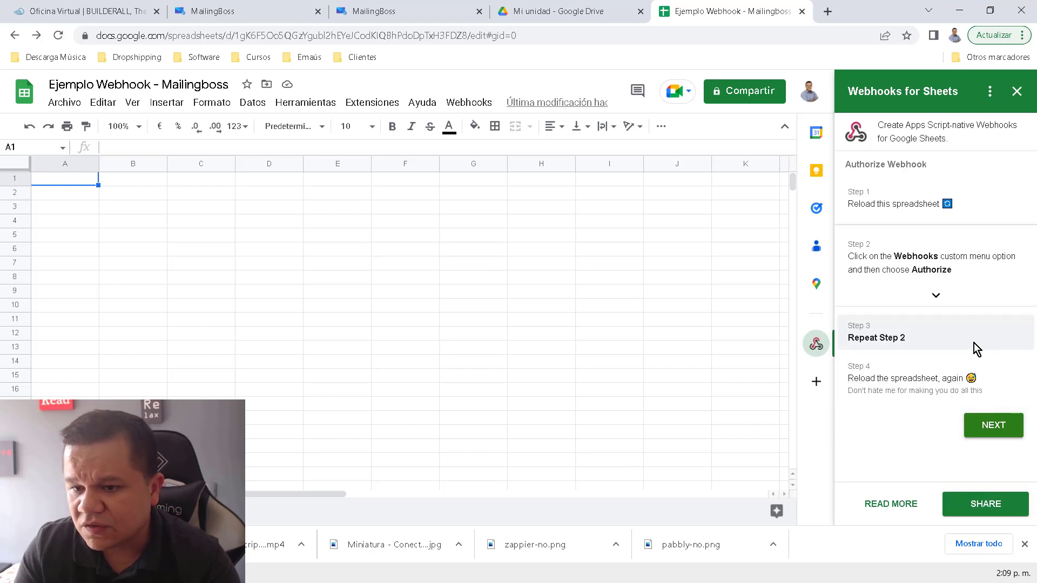
Advance past the authorization steps and copy the generated Webhook URL
{"action": "left_click", "coordinate": [989, 427]}
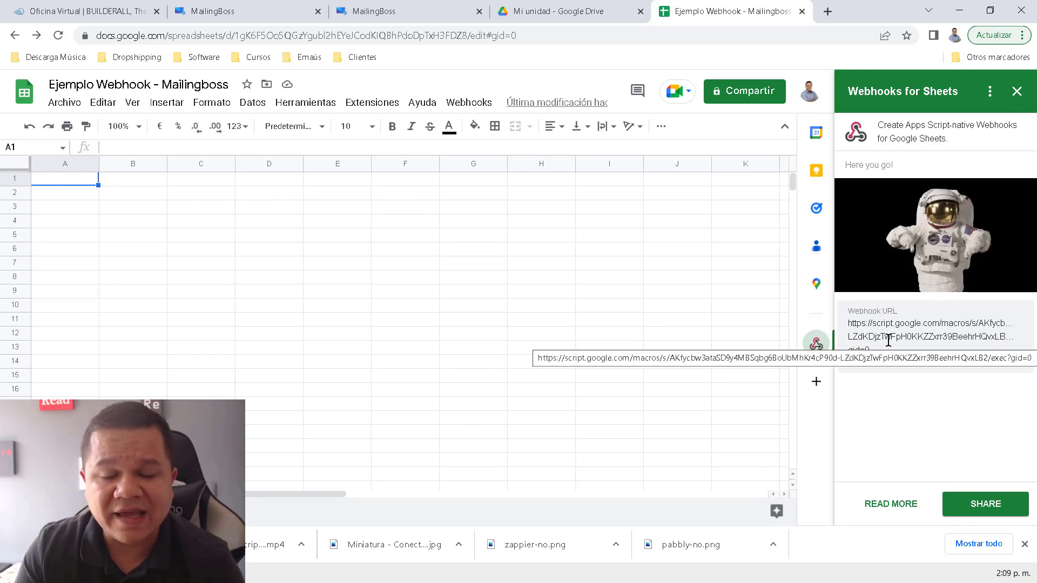
{"action": "triple_click", "coordinate": [925, 335]}
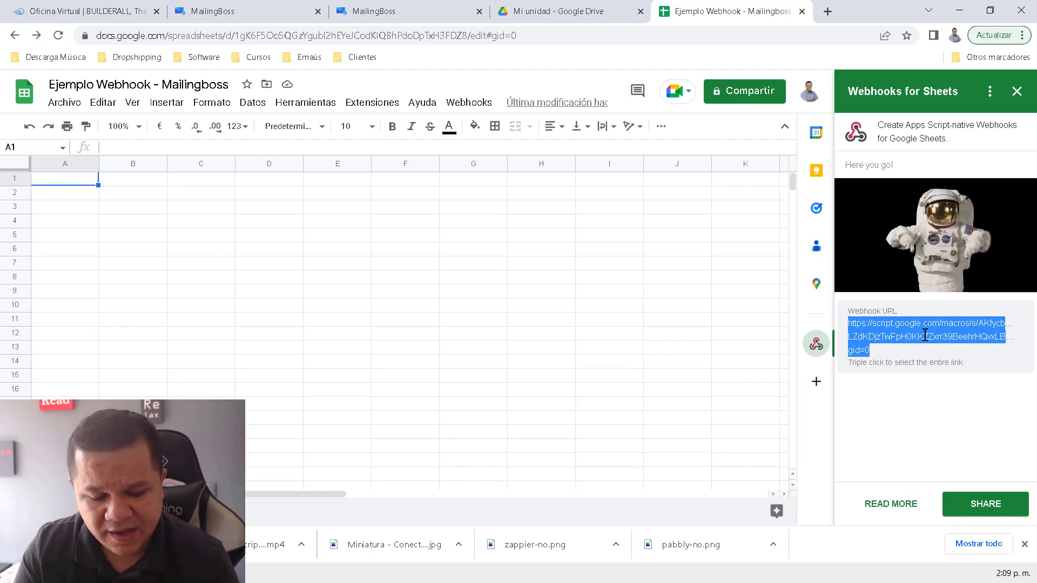
{"action": "right_click", "coordinate": [925, 335]}
{"action": "left_click", "coordinate": [861, 345]}
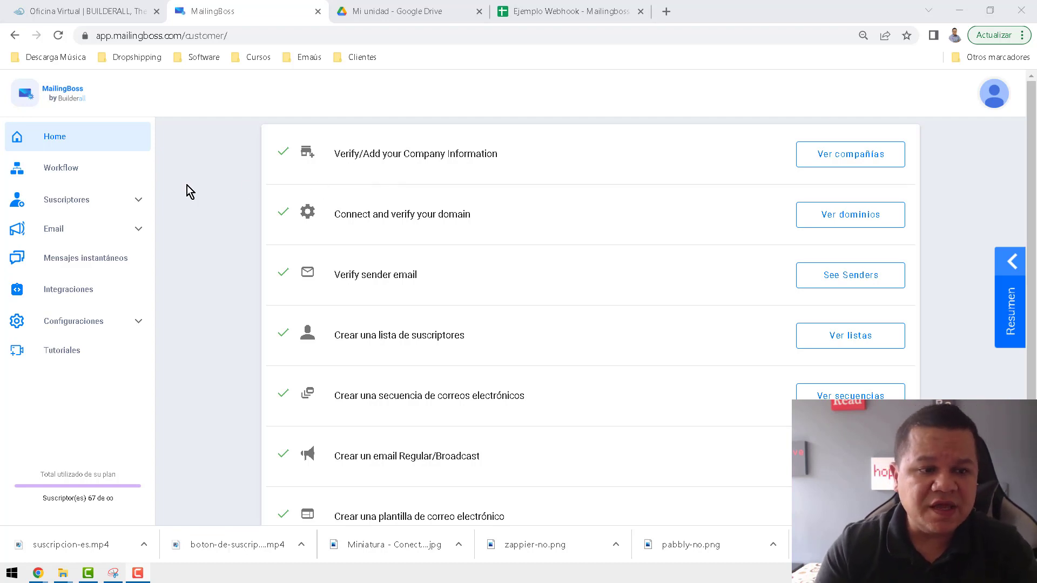
Go to MailingBoss Workflow and begin a new workflow with Crear Workflow
{"action": "left_click", "coordinate": [68, 176]}
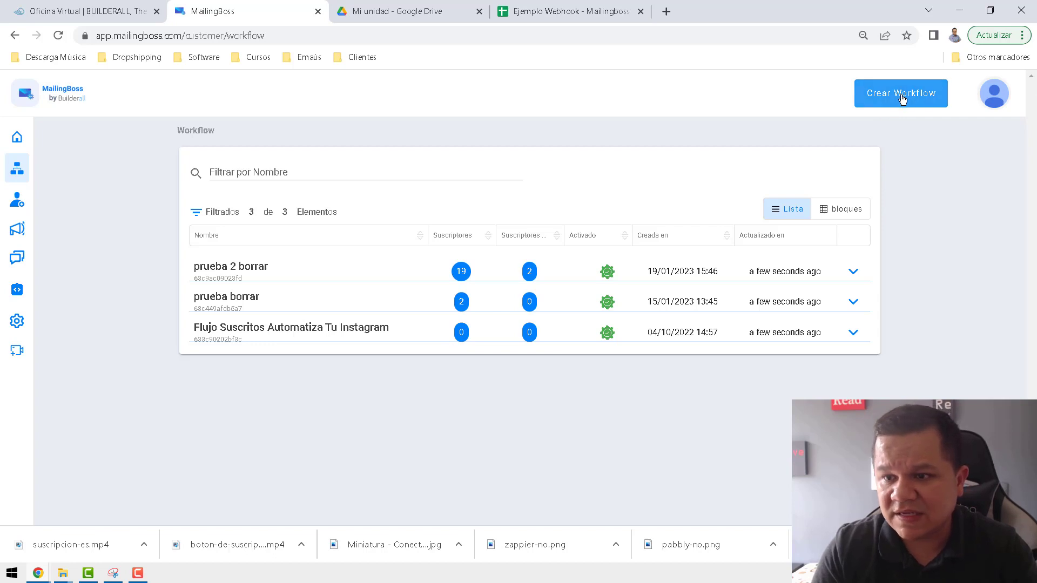
{"action": "left_click", "coordinate": [871, 98]}
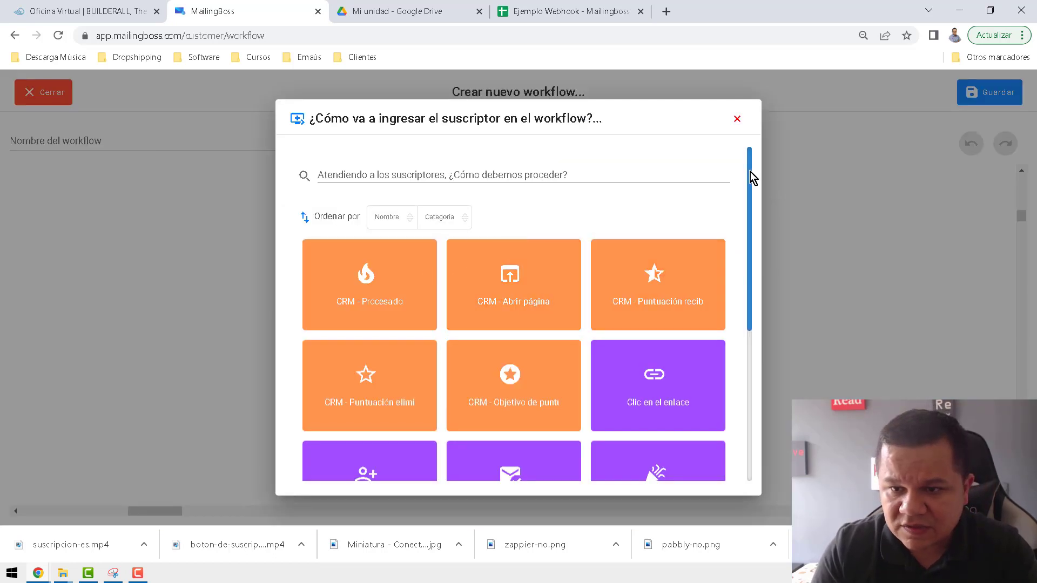
Trigger the workflow 'Al suscribirse en la lista' for Conexión con Google Sheets, any form
{"action": "left_click_drag", "start_coordinate": [750, 172], "coordinate": [750, 216]}
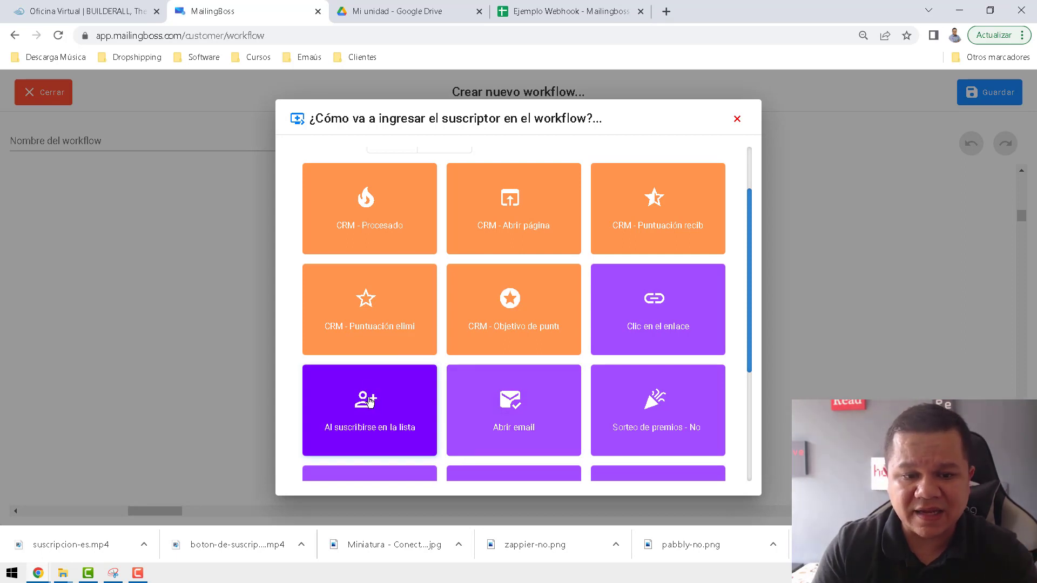
{"action": "left_click", "coordinate": [370, 402]}
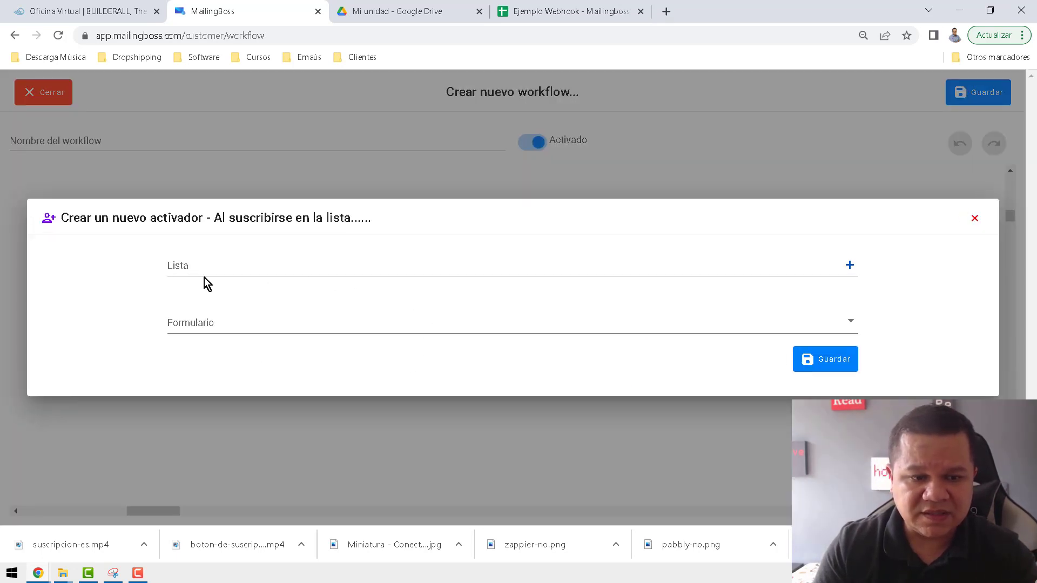
{"action": "left_click", "coordinate": [207, 272]}
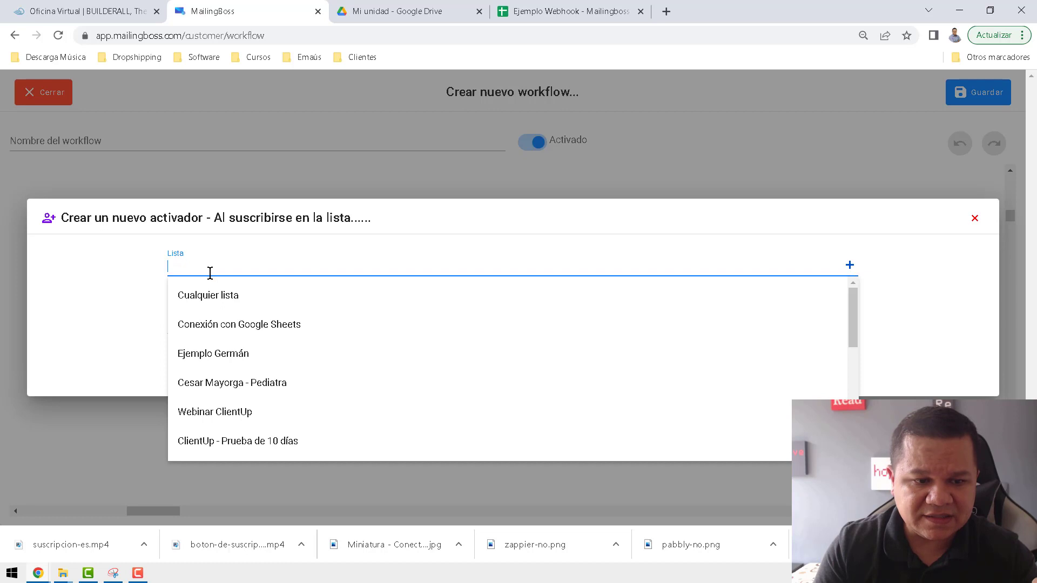
{"action": "left_click", "coordinate": [243, 331]}
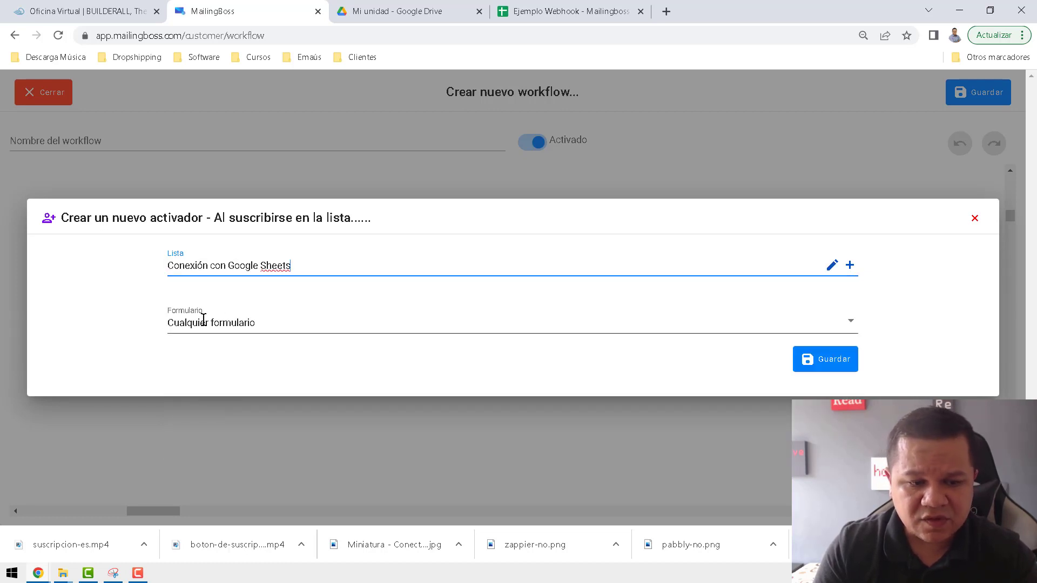
{"action": "left_click", "coordinate": [233, 324]}
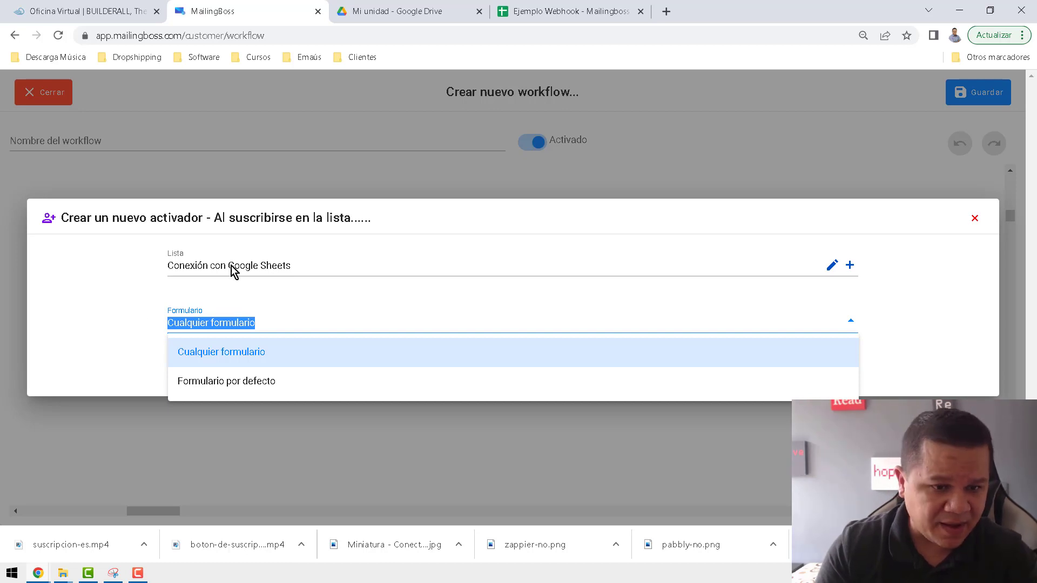
{"action": "left_click", "coordinate": [139, 309]}
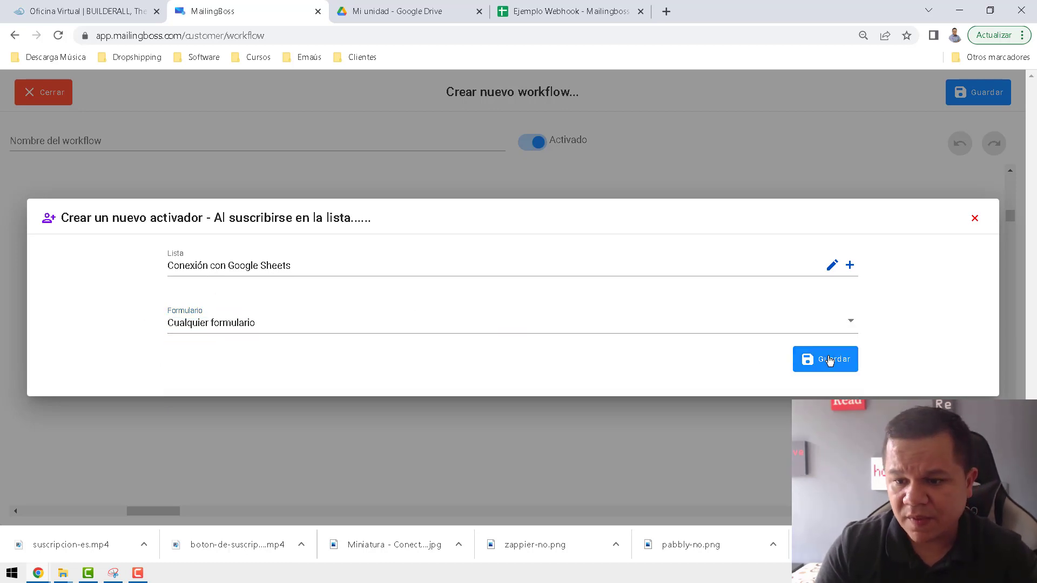
{"action": "left_click", "coordinate": [830, 361]}
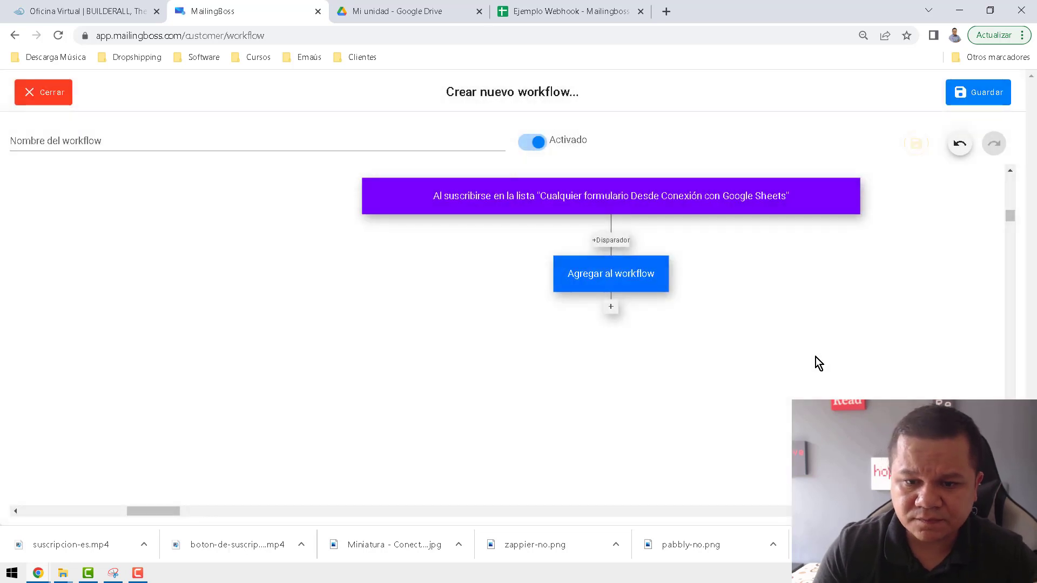
Add a Webhook action after the trigger using the copied script.google.com URL
{"action": "left_click", "coordinate": [612, 309]}
{"action": "scroll", "coordinate": [613, 312], "scroll_direction": "down", "scroll_amount": 5}
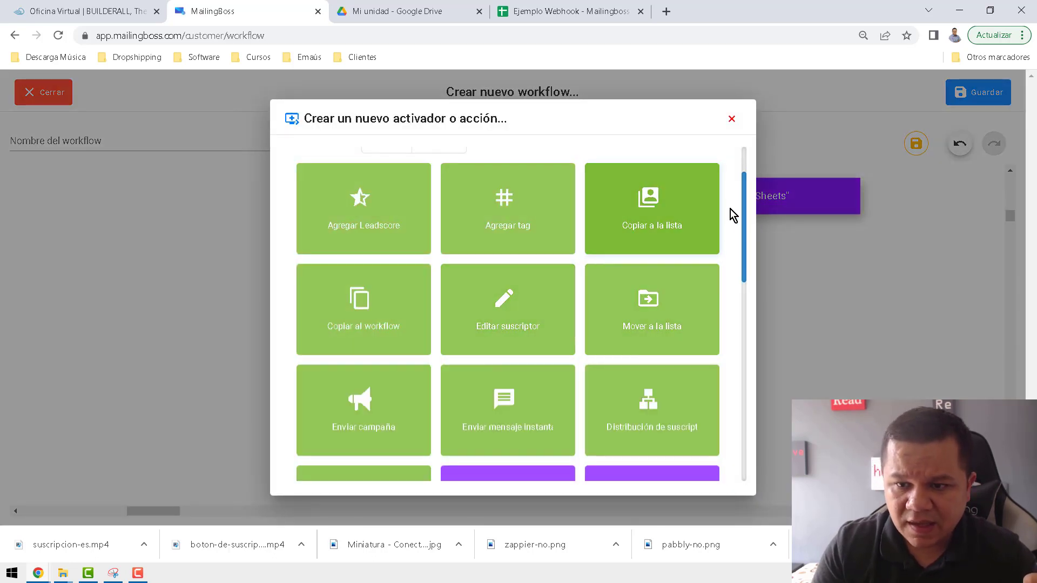
{"action": "left_click_drag", "start_coordinate": [744, 187], "coordinate": [748, 257]}
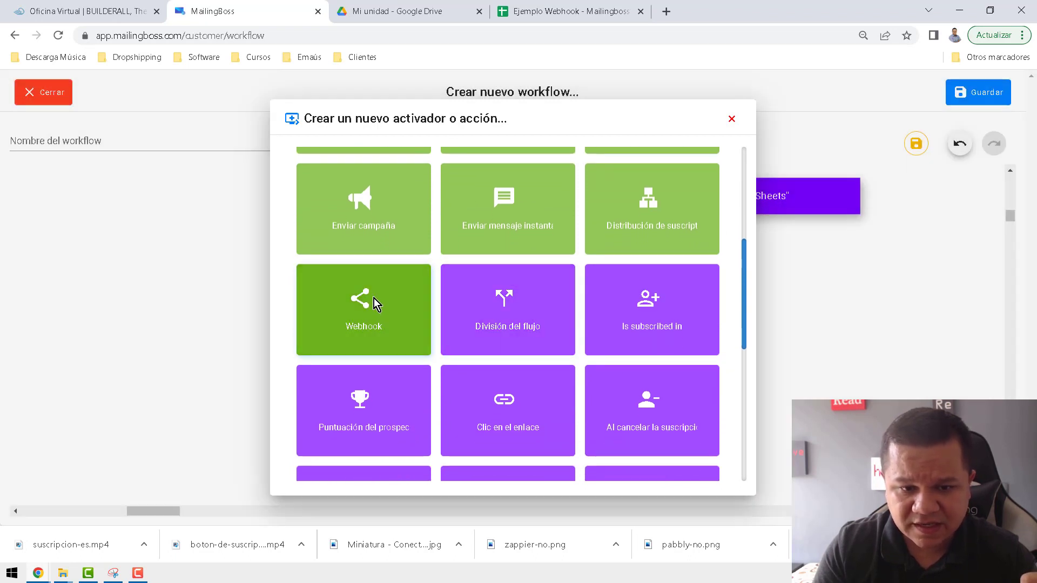
{"action": "left_click", "coordinate": [378, 305]}
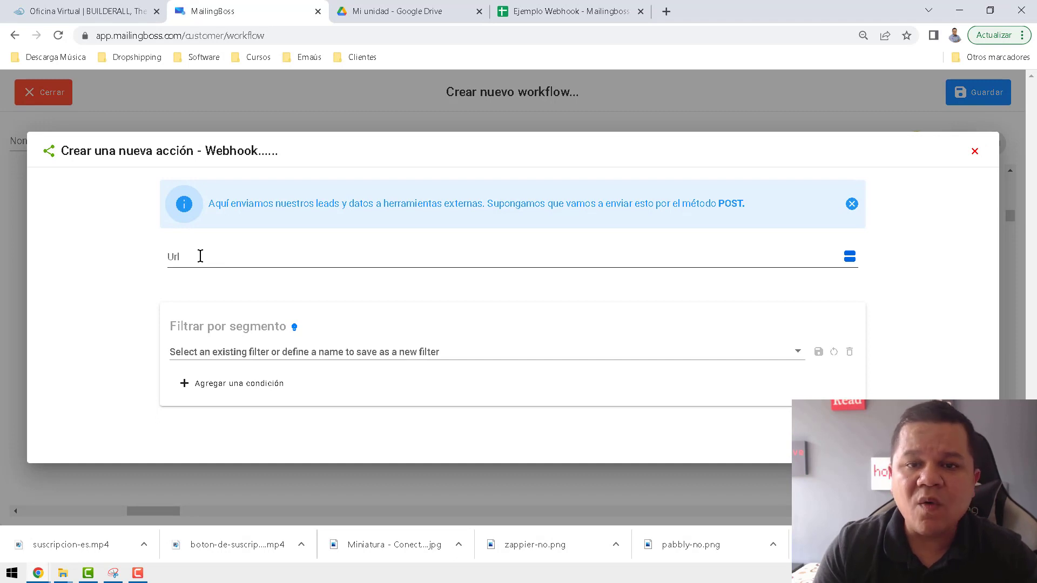
{"action": "left_click", "coordinate": [607, 9]}
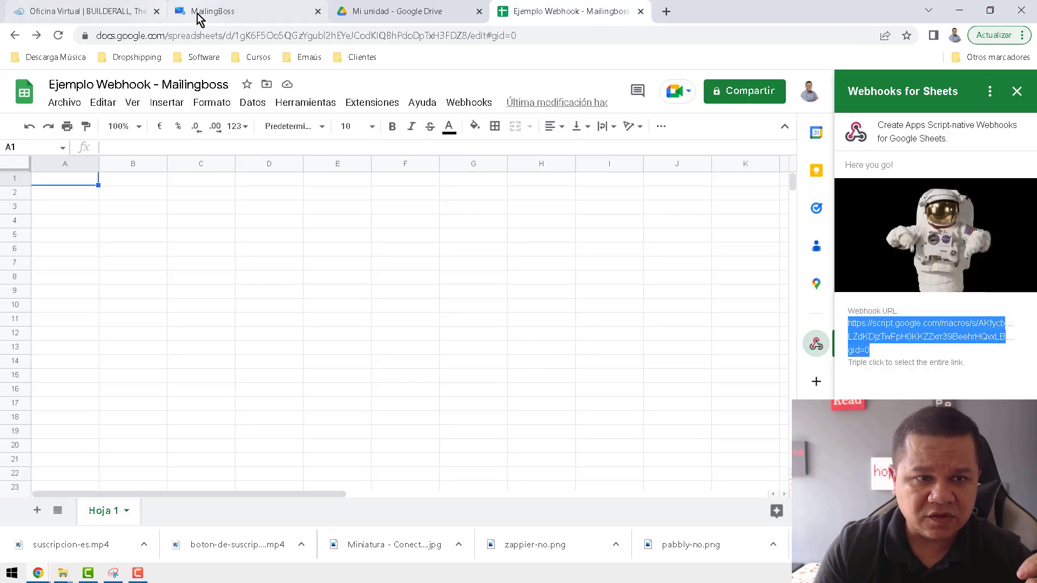
{"action": "left_click", "coordinate": [197, 15]}
{"action": "left_click", "coordinate": [206, 260]}
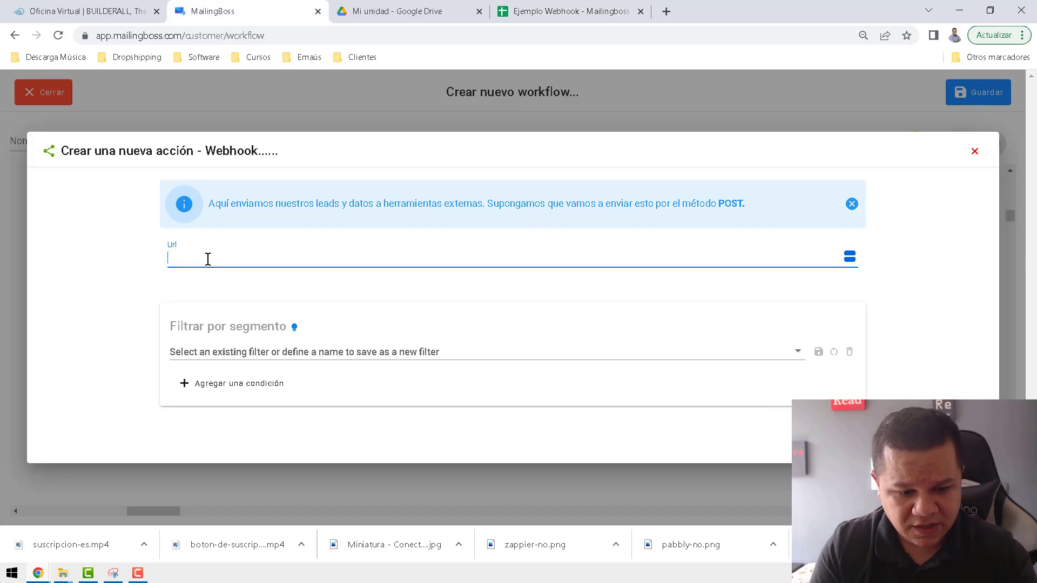
{"action": "key", "text": "ctrl+v"}
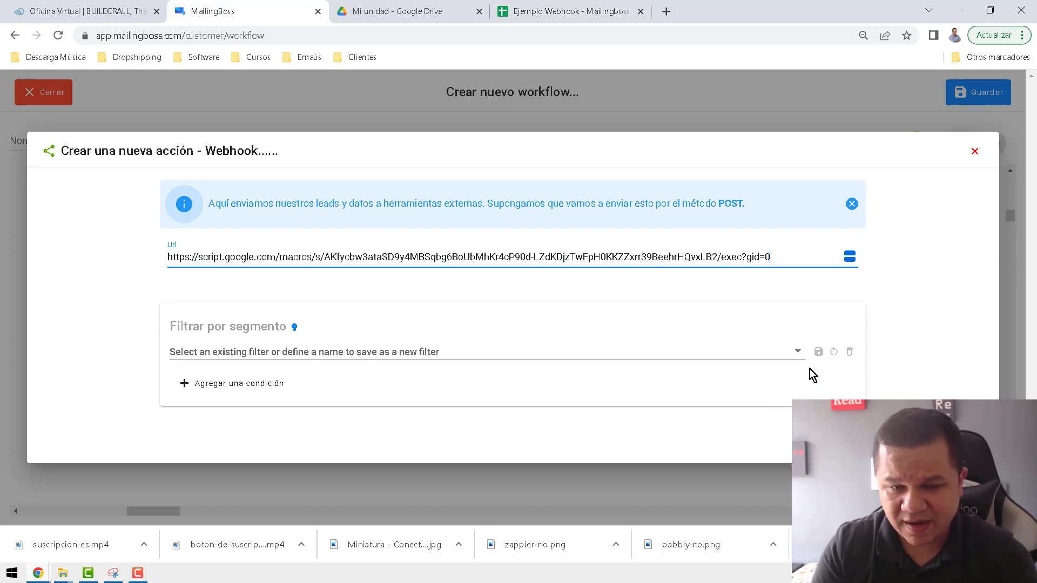
{"action": "key", "text": "Return"}
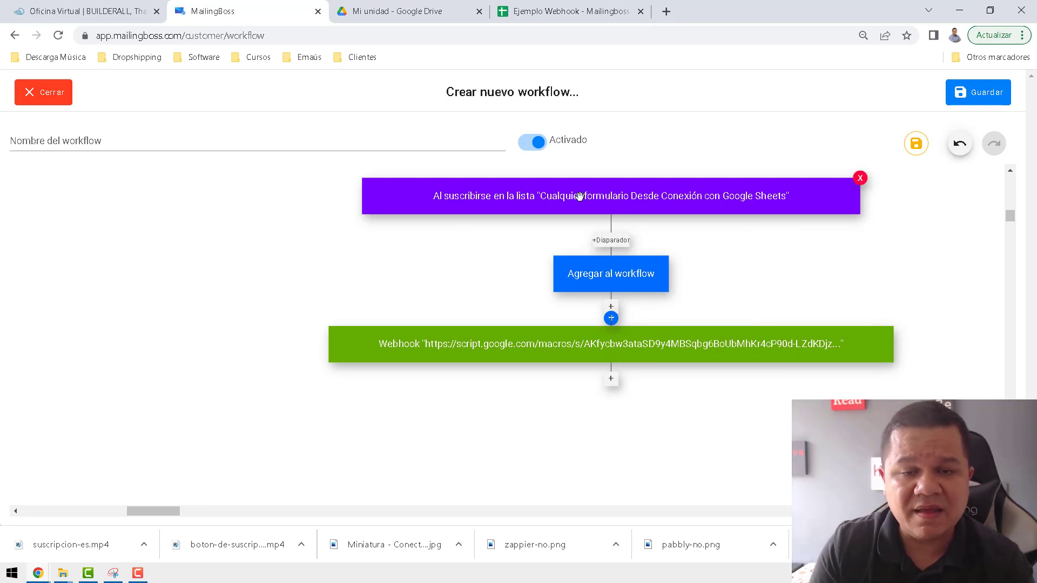
{"action": "left_click", "coordinate": [52, 139]}
{"action": "type", "text": "WF - Envío de Datos a Google Sheets"}
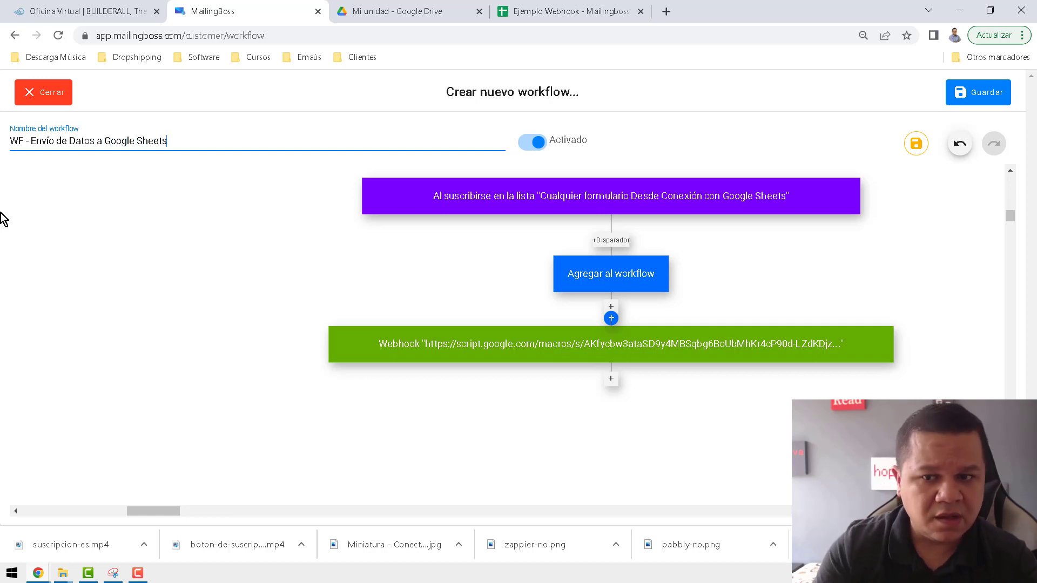
Save and update the workflow named 'WF - Envío de Datos a Google Sheets'
{"action": "left_click", "coordinate": [914, 144]}
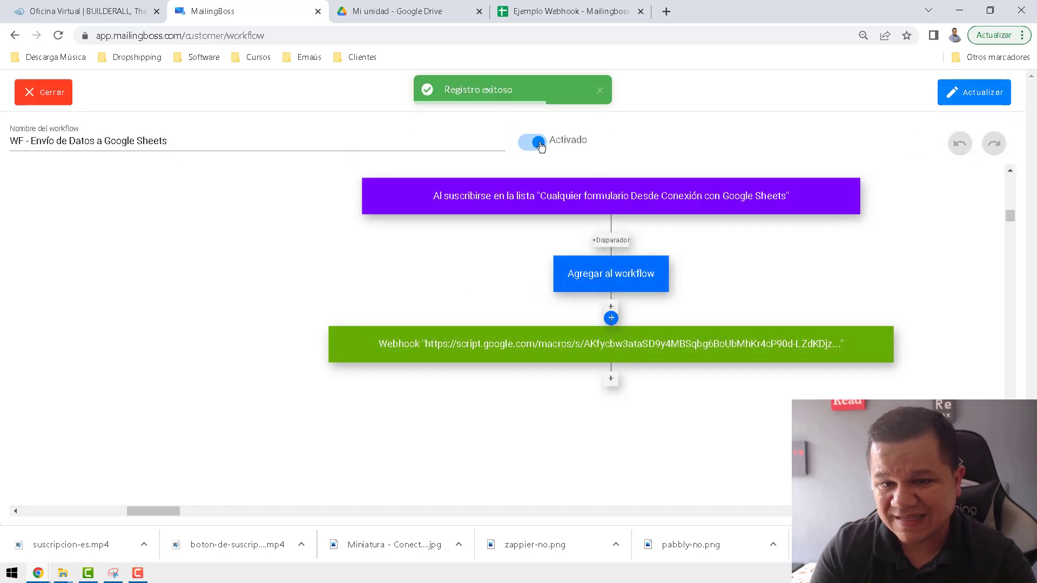
{"action": "left_click", "coordinate": [982, 100]}
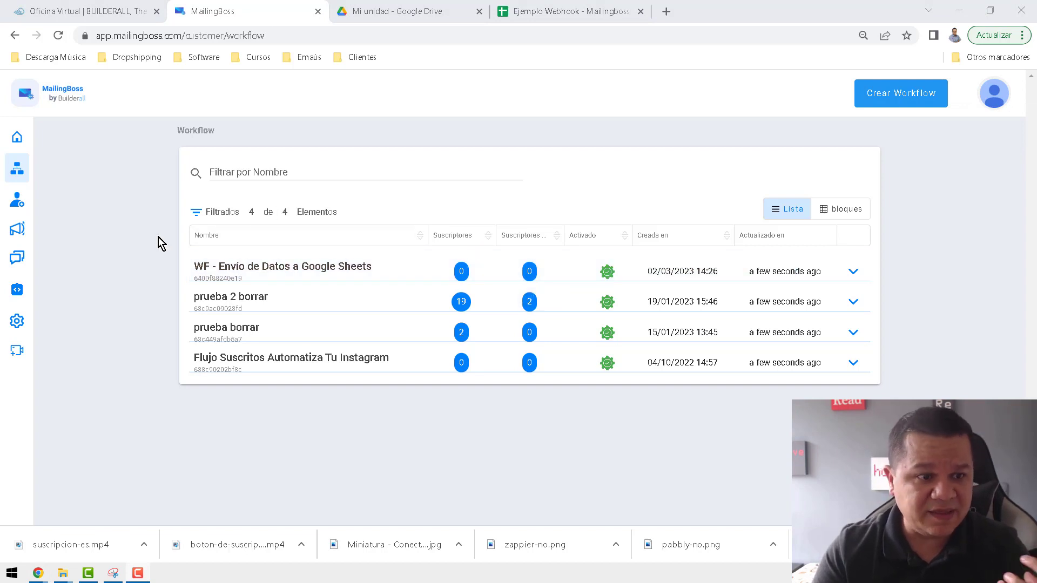
{"action": "mouse_move", "coordinate": [54, 229]}
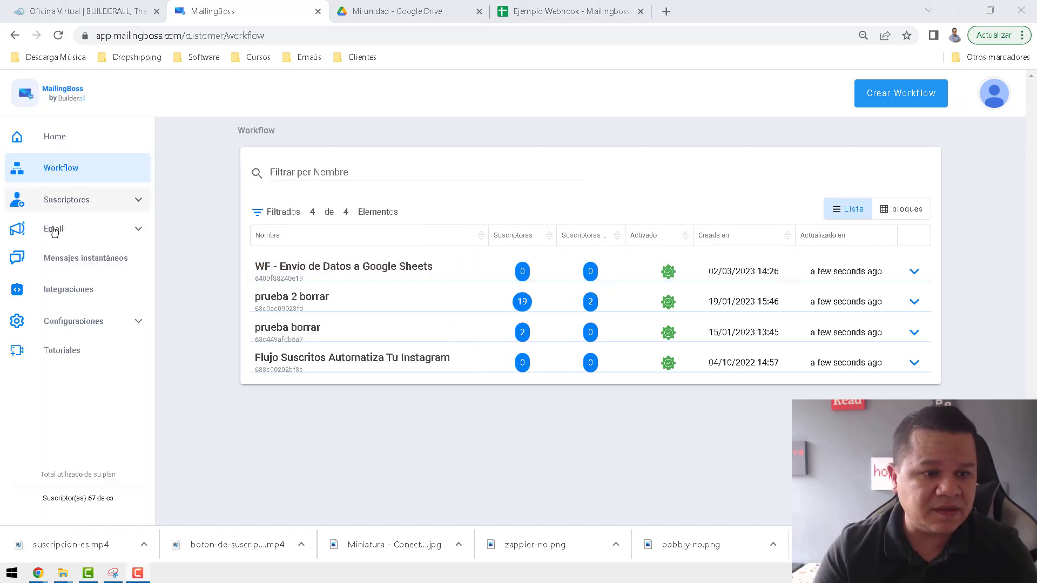
Open the form settings of the Conexión con Google Sheets list under Suscriptores > Listas
{"action": "left_click", "coordinate": [78, 205]}
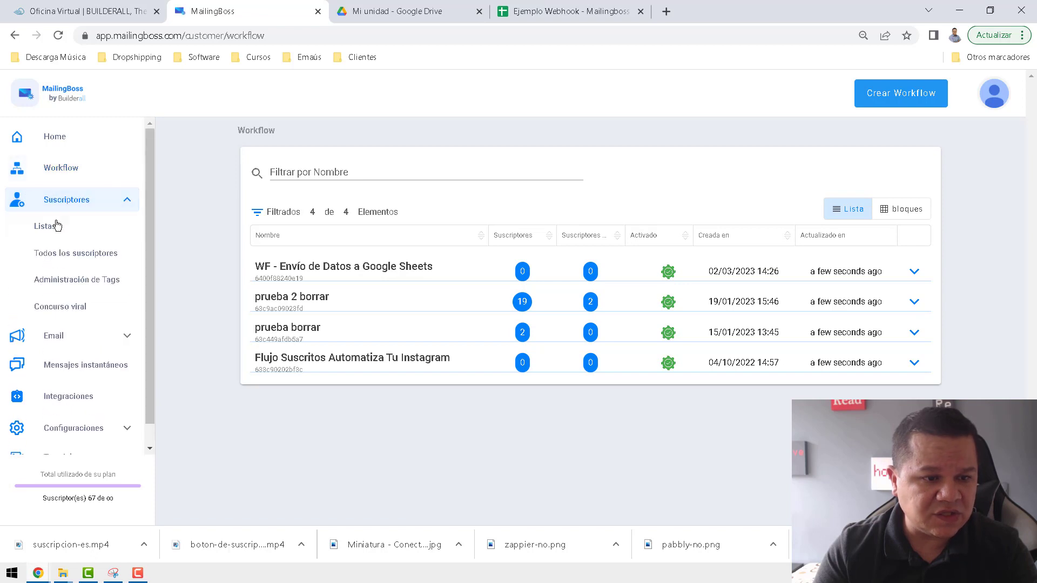
{"action": "left_click", "coordinate": [50, 230]}
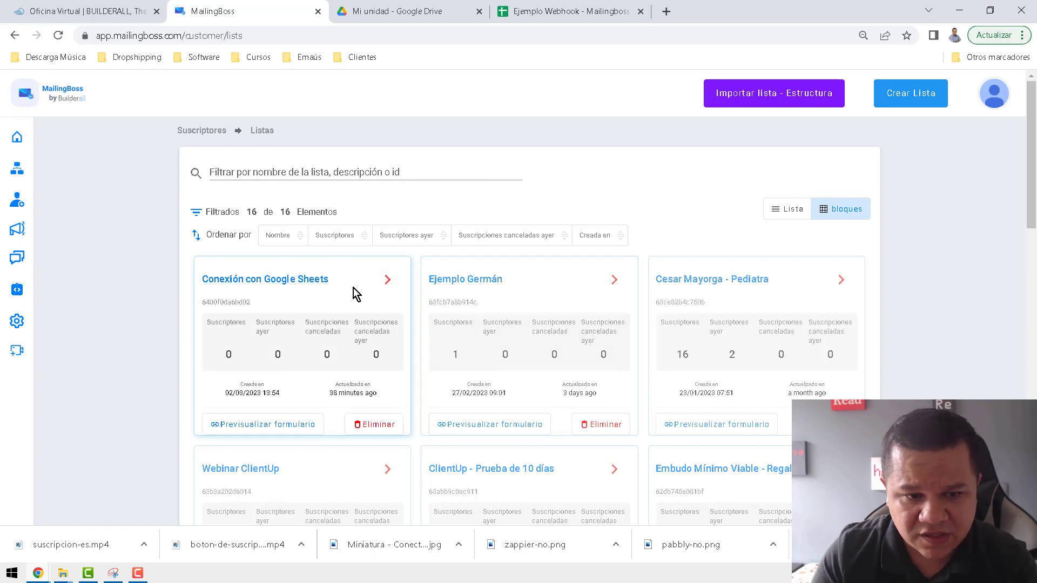
{"action": "left_click", "coordinate": [389, 282]}
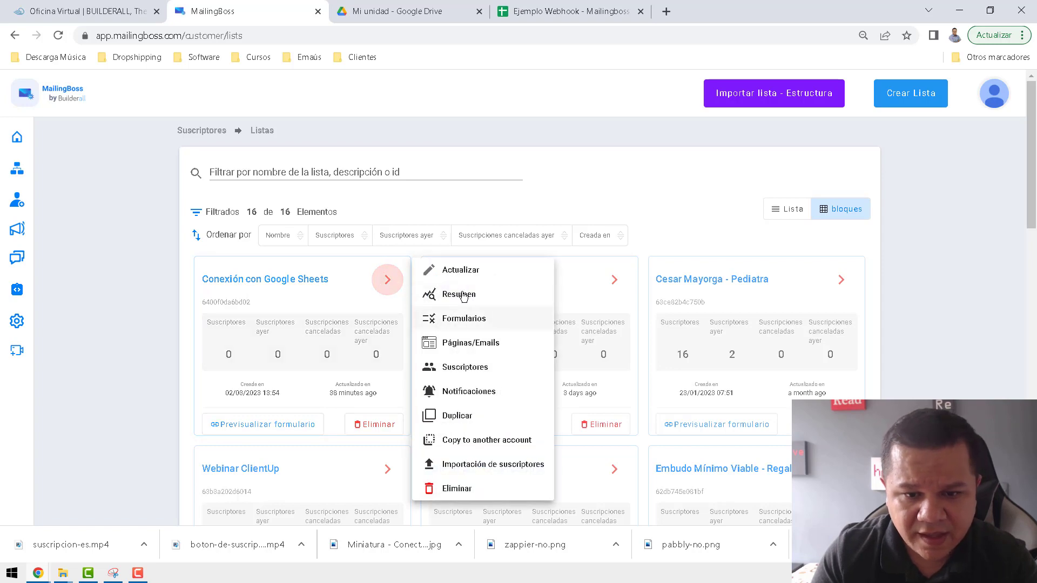
{"action": "left_click", "coordinate": [451, 320]}
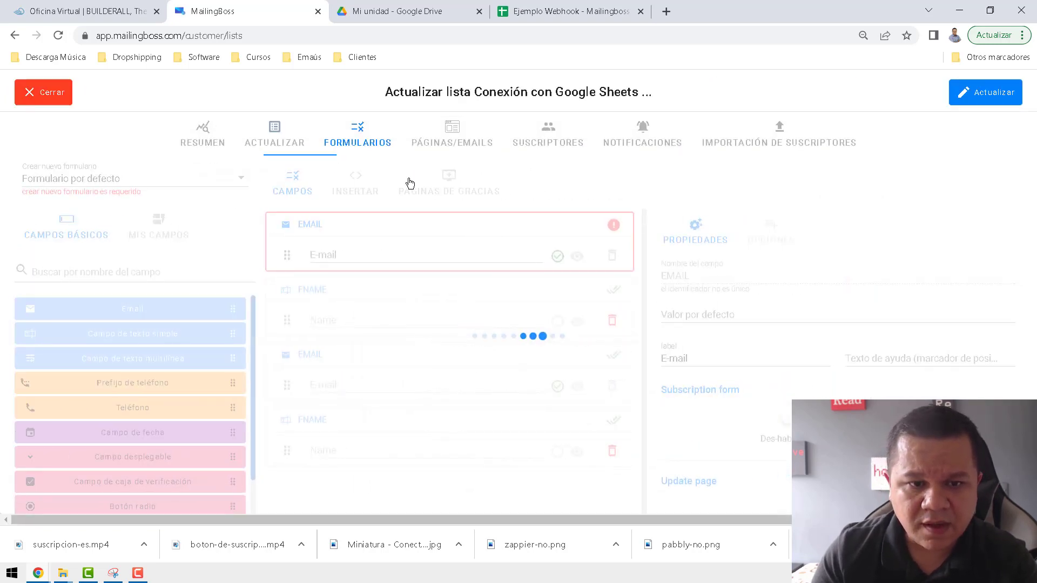
Open the list's subscription form URL from INSERTAR in a new tab
{"action": "left_click", "coordinate": [355, 182]}
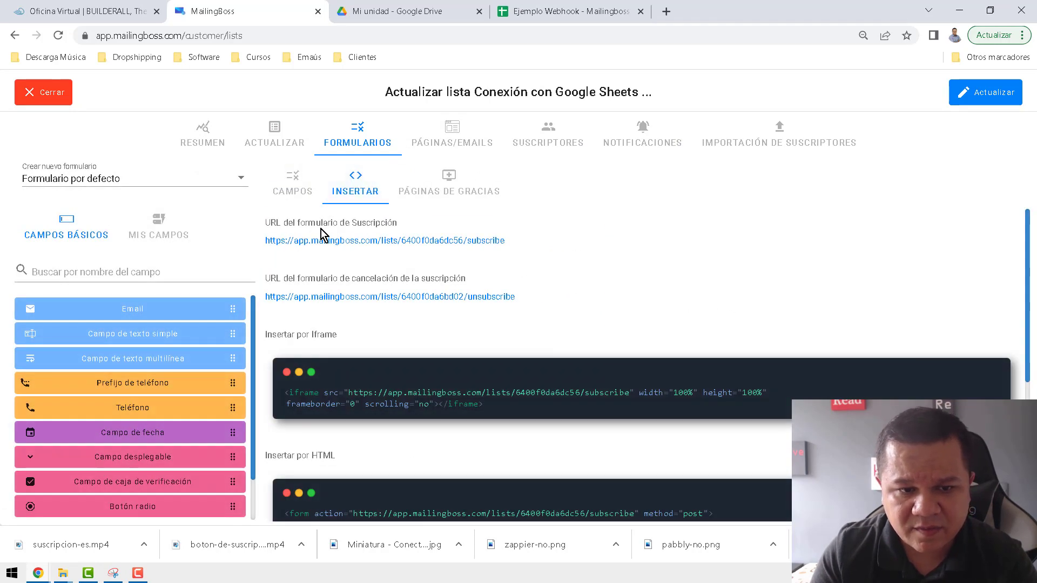
{"action": "left_click", "coordinate": [383, 241]}
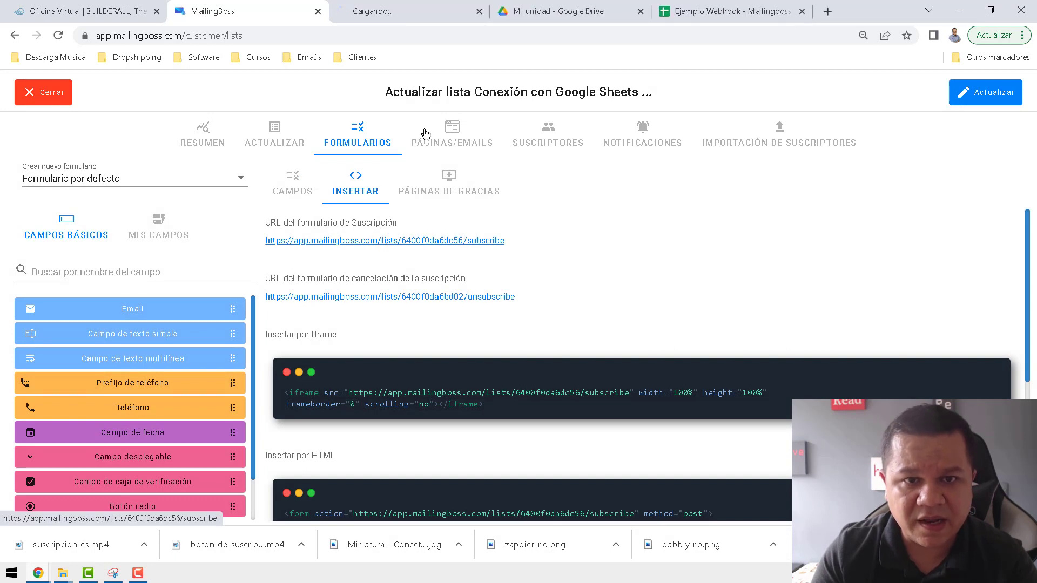
{"action": "left_click", "coordinate": [363, 15]}
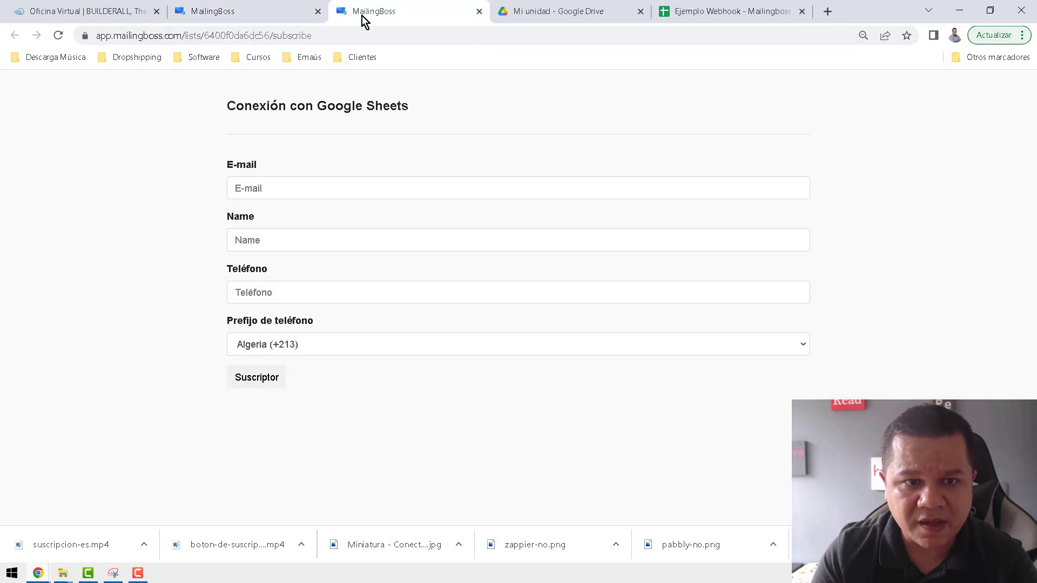
Complete the test e-mail, enter a phone number, choose the Colombia (+57) prefix, and submit
{"action": "left_click", "coordinate": [277, 187]}
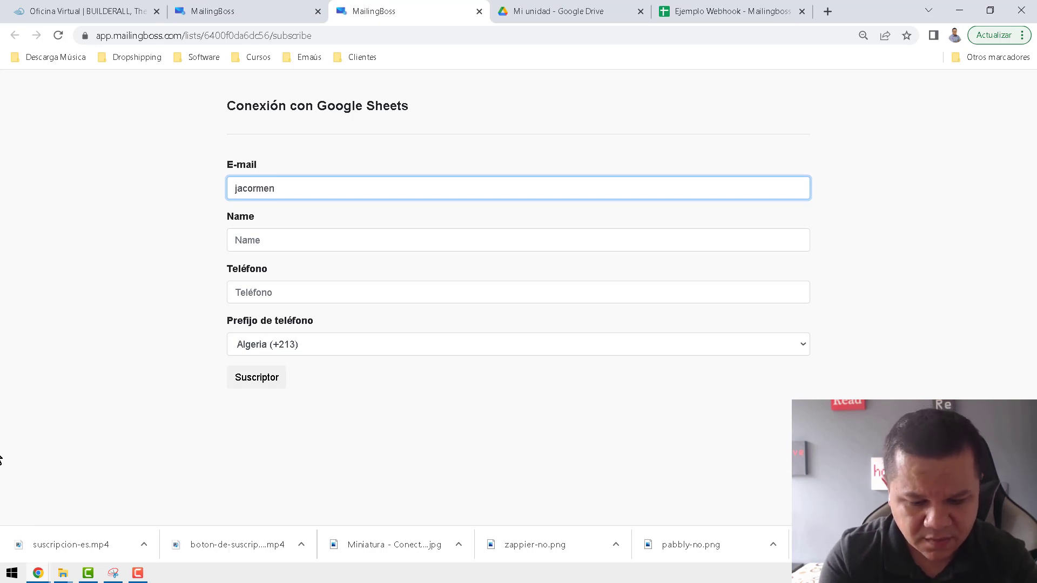
{"action": "type", "text": "com"}
{"action": "key", "text": "Tab"}
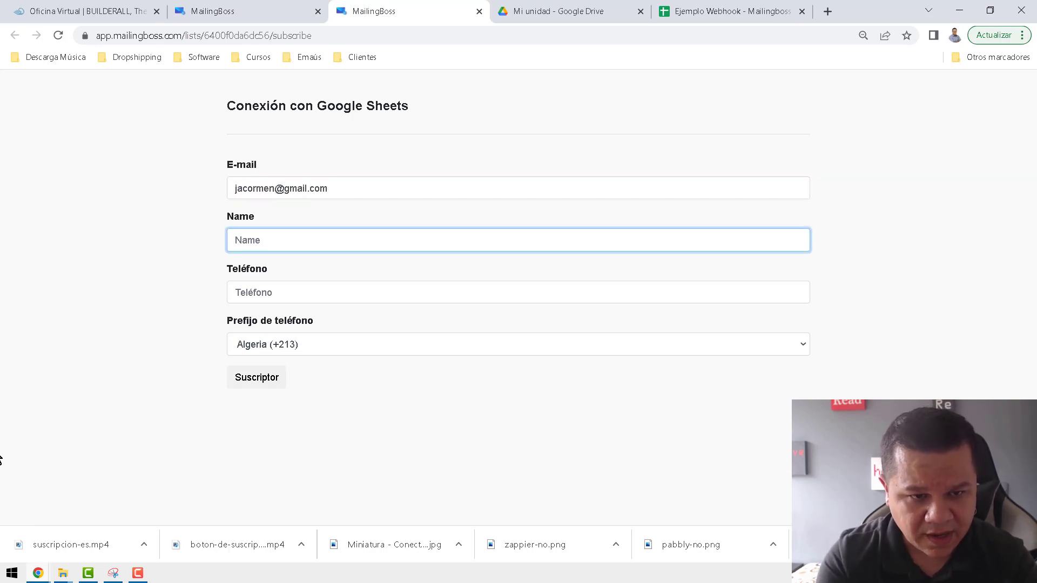
{"action": "key", "text": "Tab"}
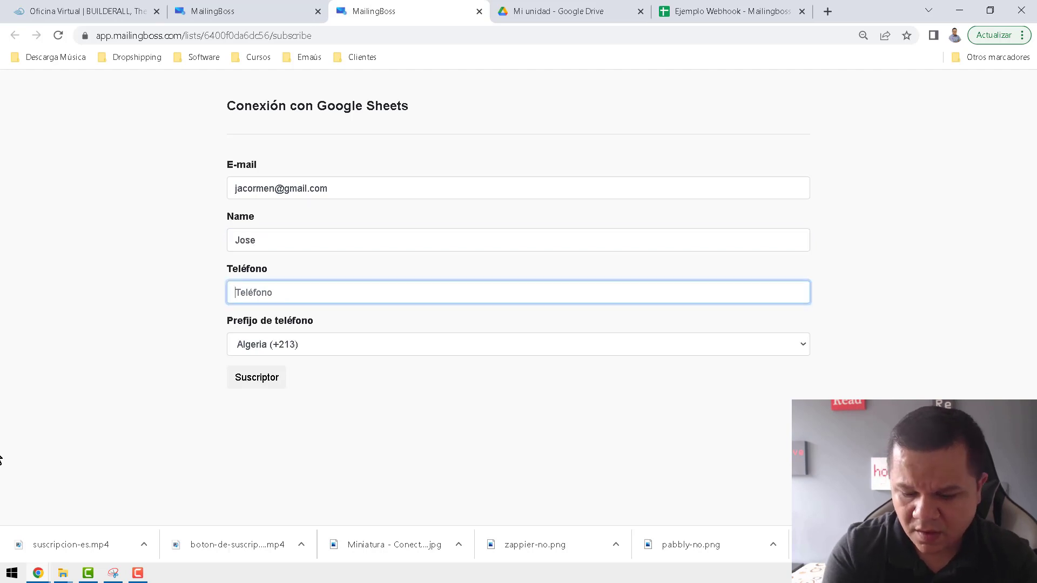
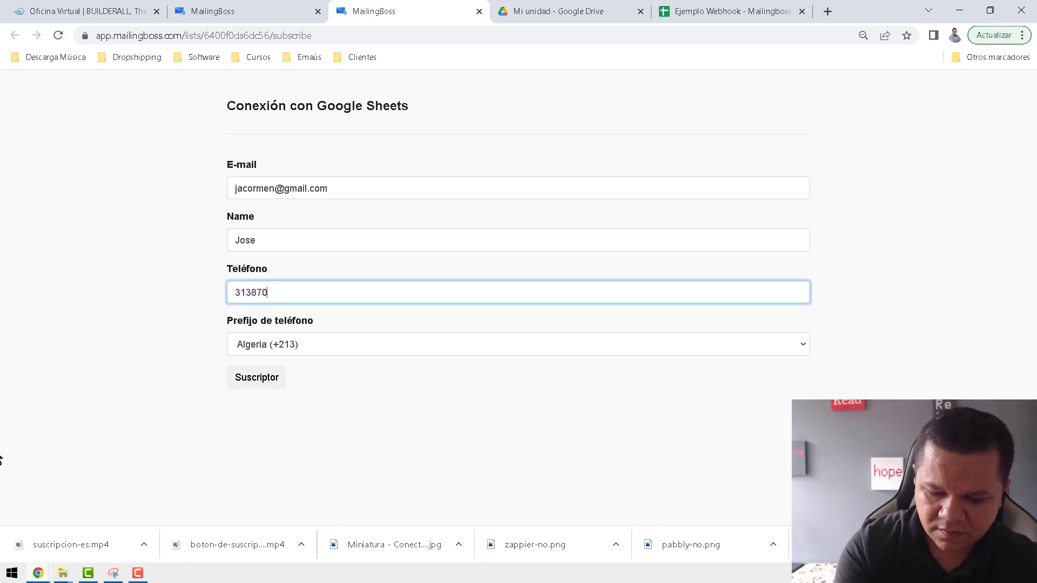
{"action": "key", "text": "Tab"}
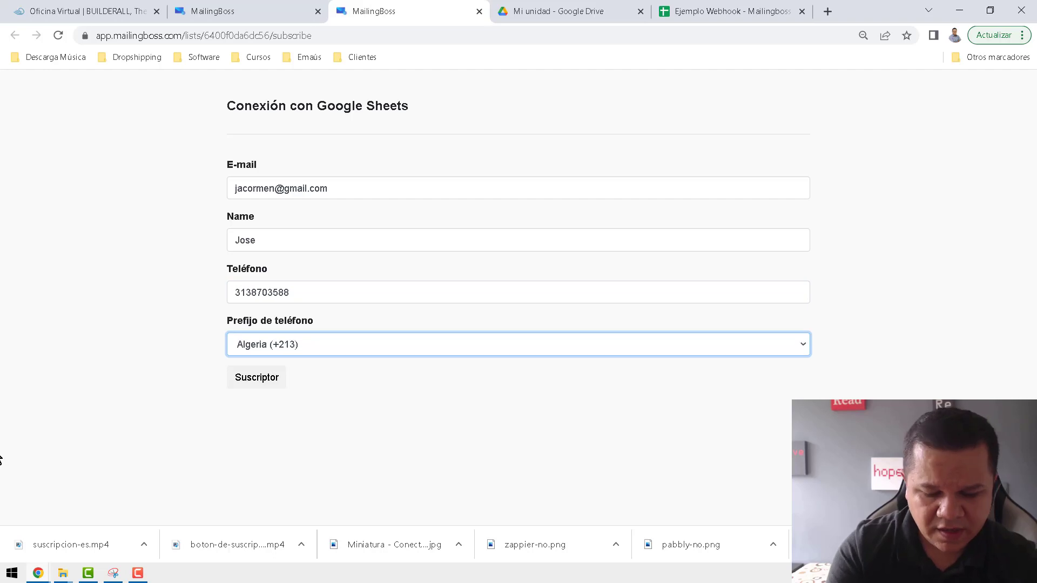
{"action": "type", "text": "col"}
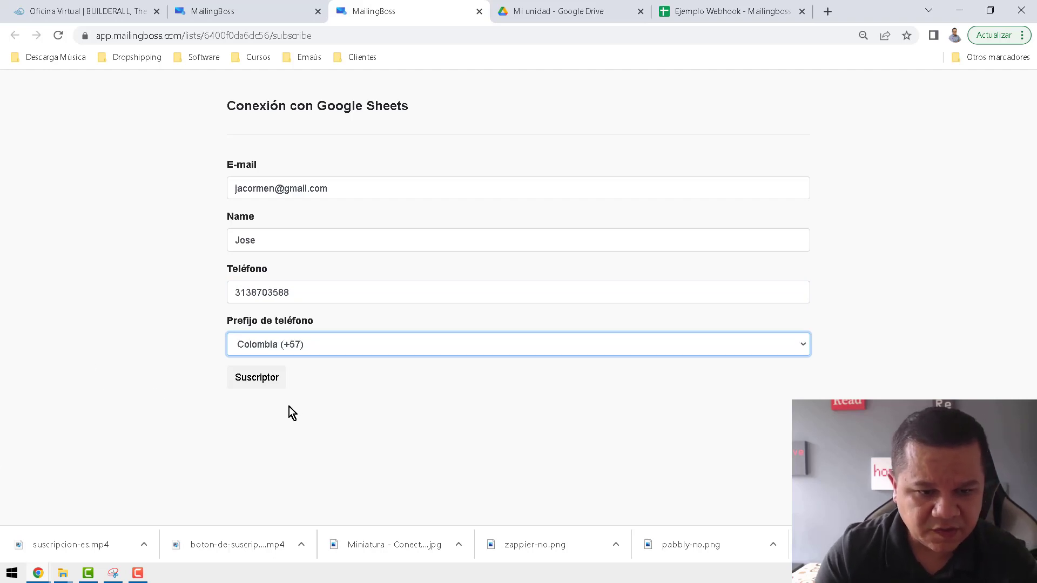
{"action": "left_click", "coordinate": [257, 379]}
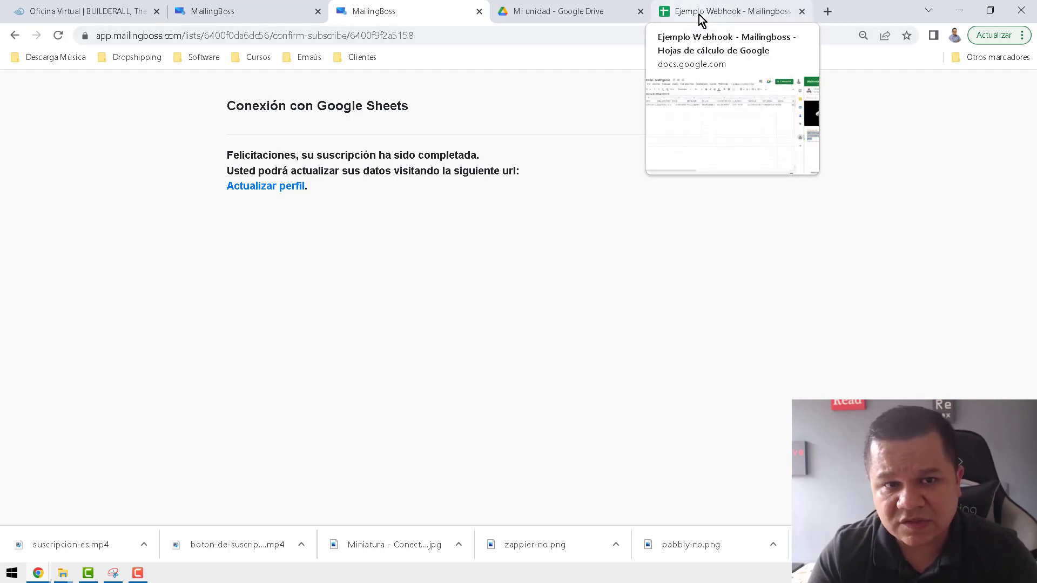
Check the list's Suscriptores shows the test subscriber, close the editor, and go to Workflow
{"action": "left_click", "coordinate": [263, 15]}
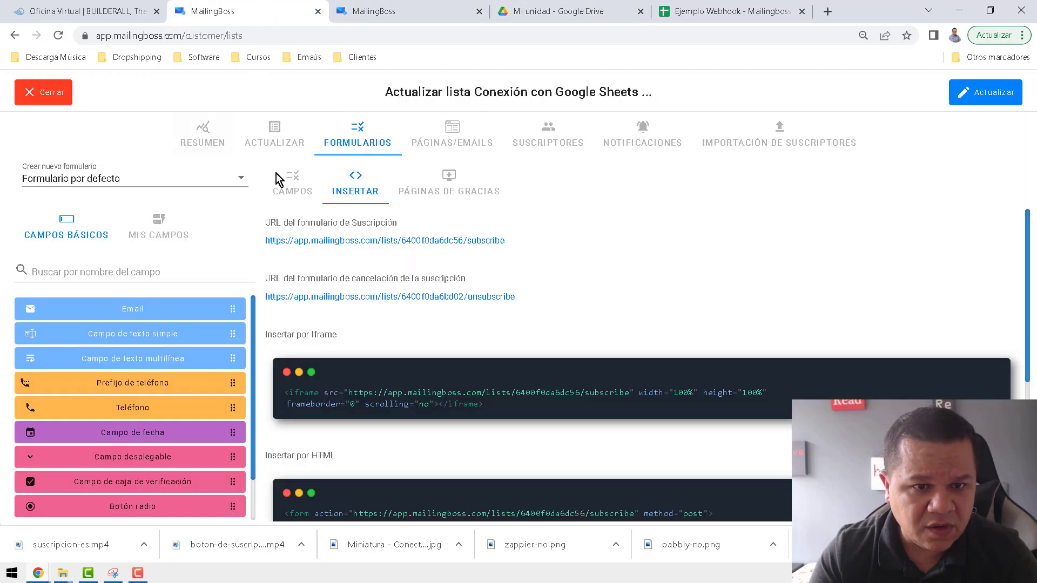
{"action": "left_click", "coordinate": [566, 141]}
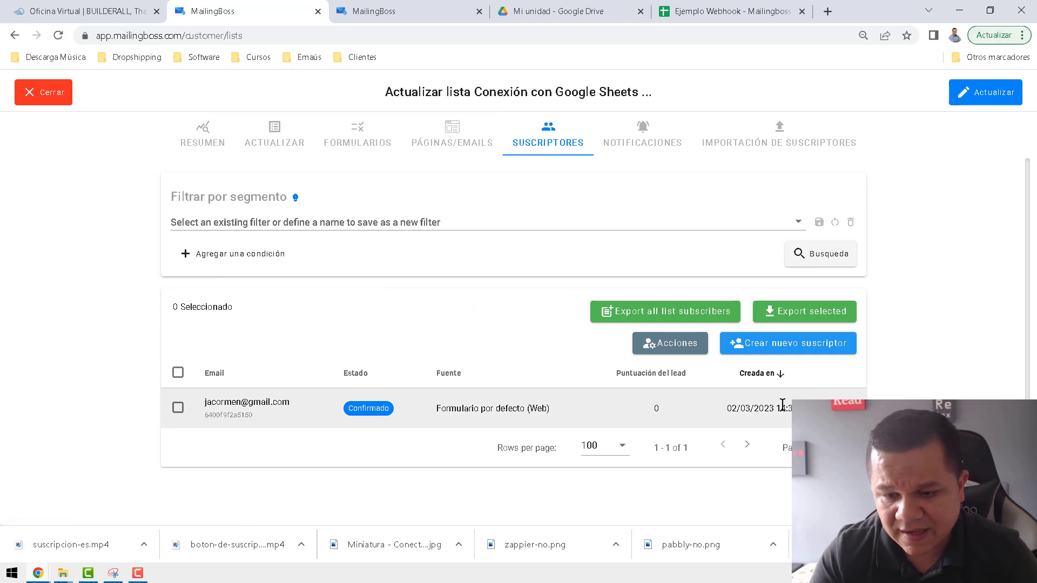
{"action": "left_click", "coordinate": [22, 93]}
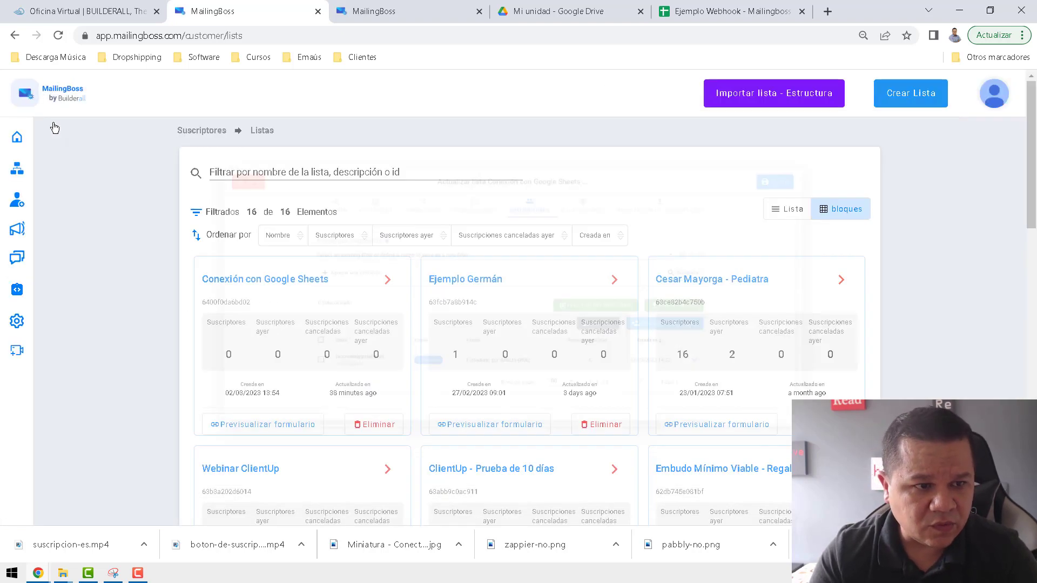
{"action": "left_click", "coordinate": [54, 170]}
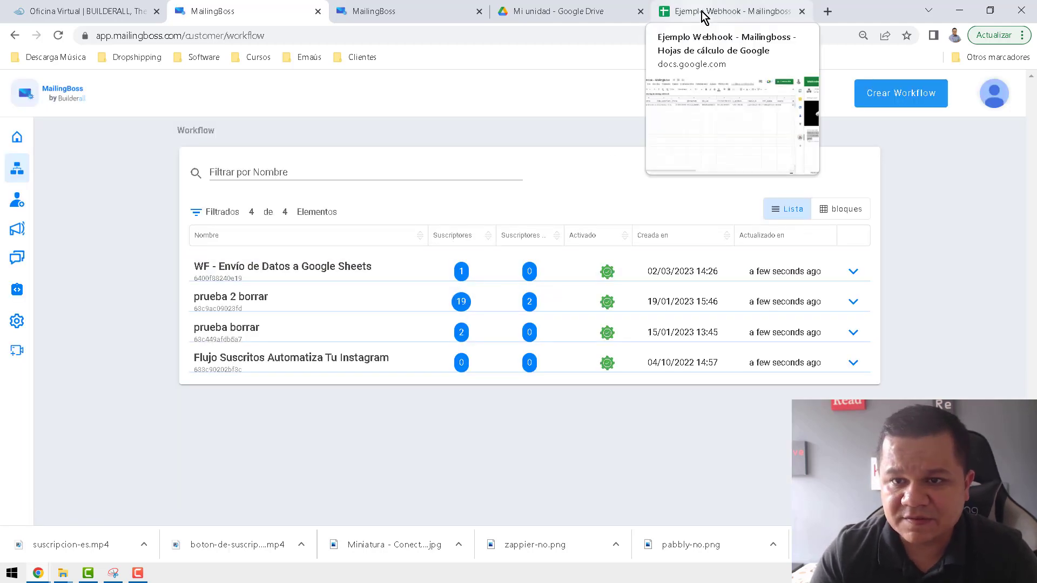
Switch to the Ejemplo Webhook spreadsheet and close the Webhooks for Sheets sidebar
{"action": "left_click", "coordinate": [704, 16]}
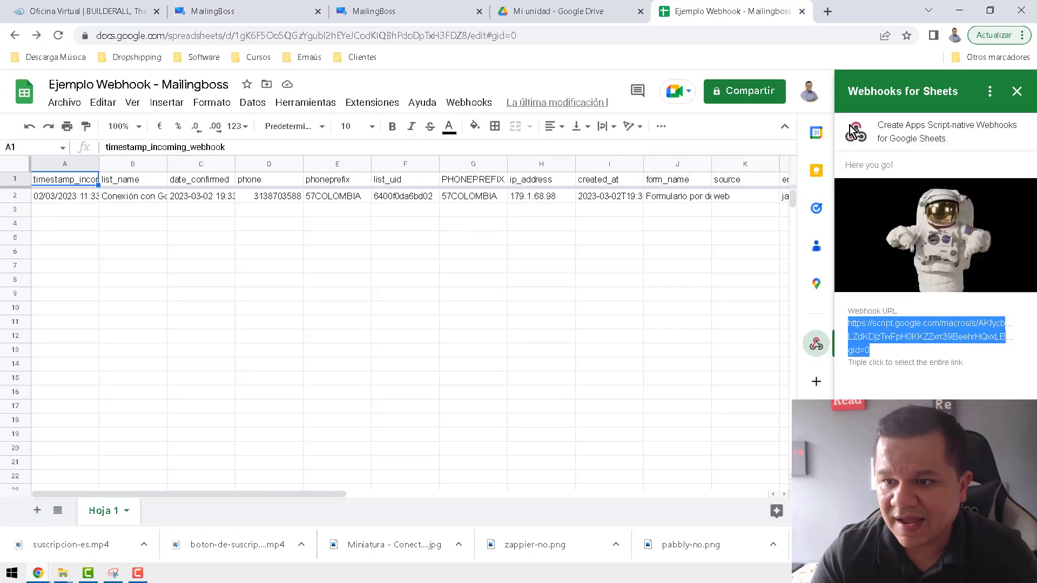
{"action": "left_click", "coordinate": [1020, 95]}
{"action": "left_click", "coordinate": [774, 338]}
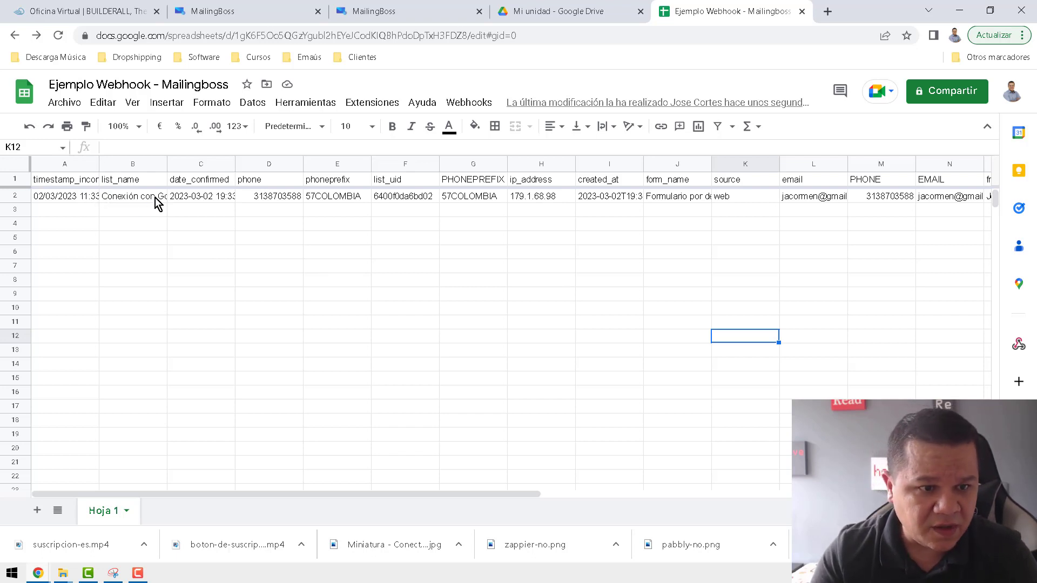
Widen columns B and C to show the full list name and date, then check D2 and E2
{"action": "left_click_drag", "start_coordinate": [167, 162], "coordinate": [227, 163]}
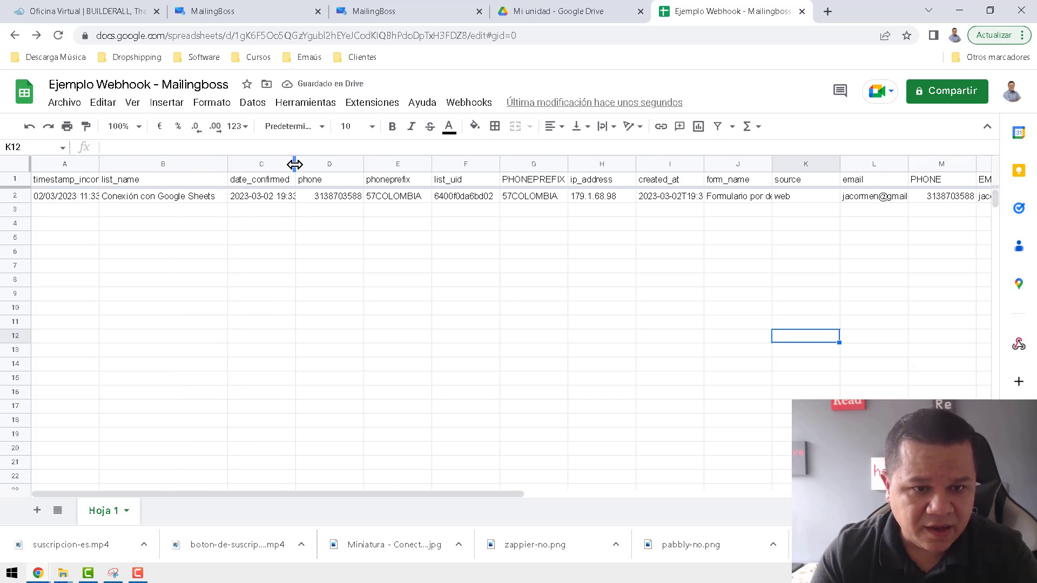
{"action": "left_click_drag", "start_coordinate": [294, 164], "coordinate": [334, 164]}
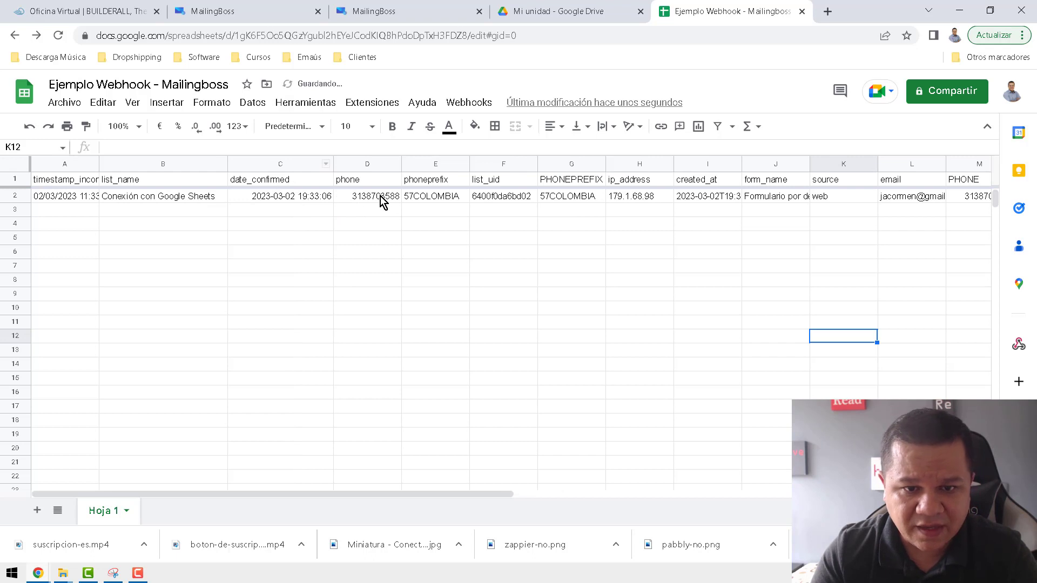
{"action": "left_click", "coordinate": [381, 199]}
{"action": "left_click", "coordinate": [424, 199]}
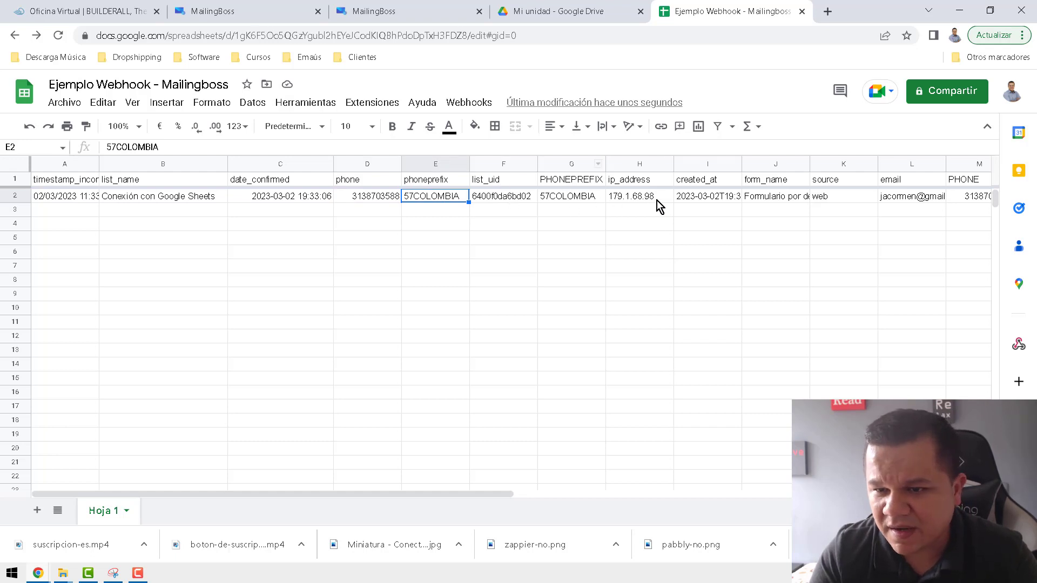
{"action": "mouse_move", "coordinate": [485, 494]}
{"action": "left_mouse_down"}
{"action": "mouse_move", "coordinate": [745, 487]}
{"action": "mouse_move", "coordinate": [426, 497]}
{"action": "left_mouse_up"}
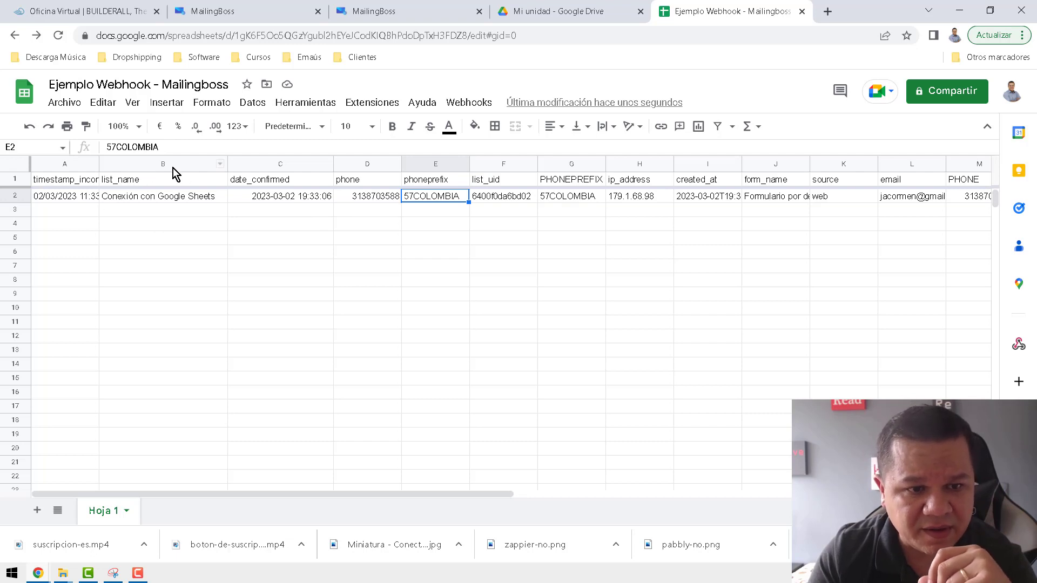
Hide the date_confirmed, list_uid and ip_address columns (C, F, H)
{"action": "left_click", "coordinate": [290, 166]}
{"action": "right_click", "coordinate": [290, 166]}
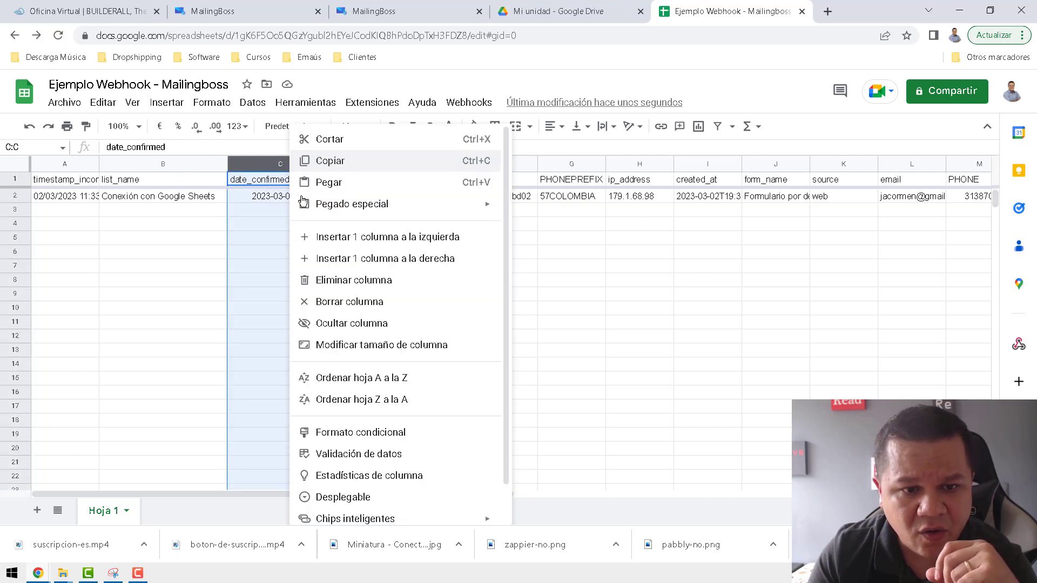
{"action": "left_click", "coordinate": [351, 323]}
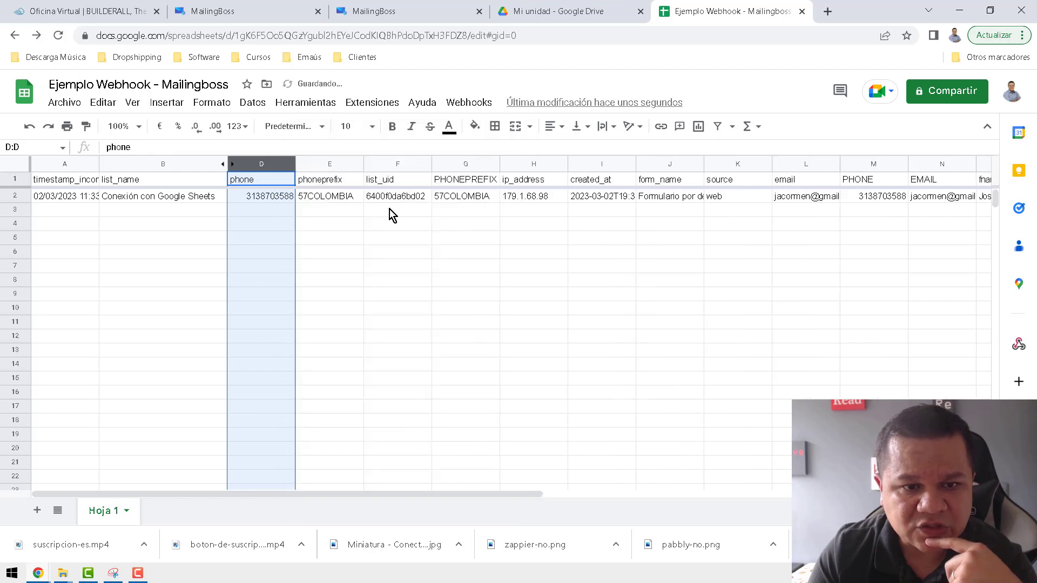
{"action": "left_click", "coordinate": [403, 165]}
{"action": "right_click", "coordinate": [402, 164]}
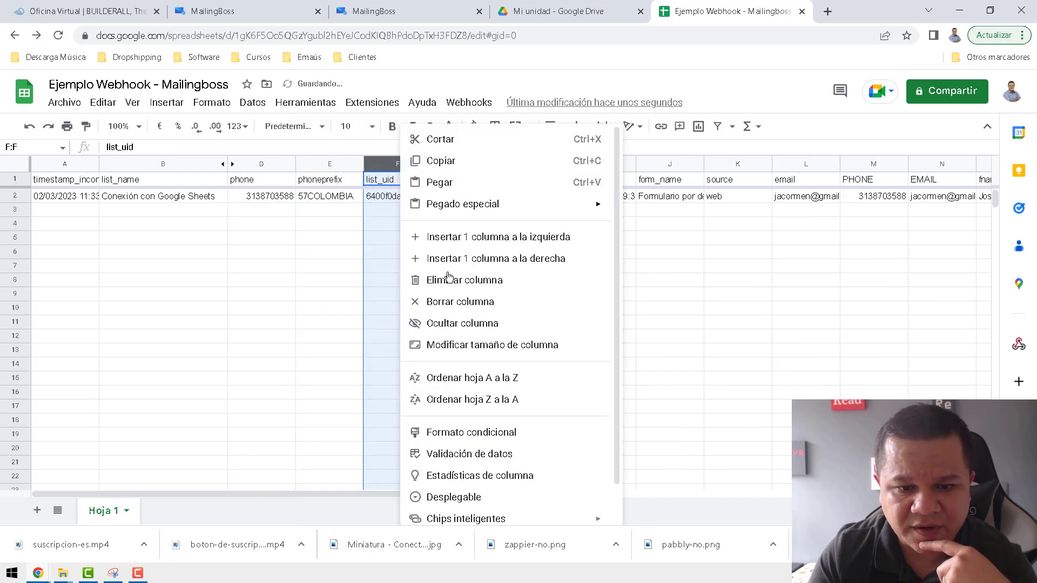
{"action": "left_click", "coordinate": [456, 323]}
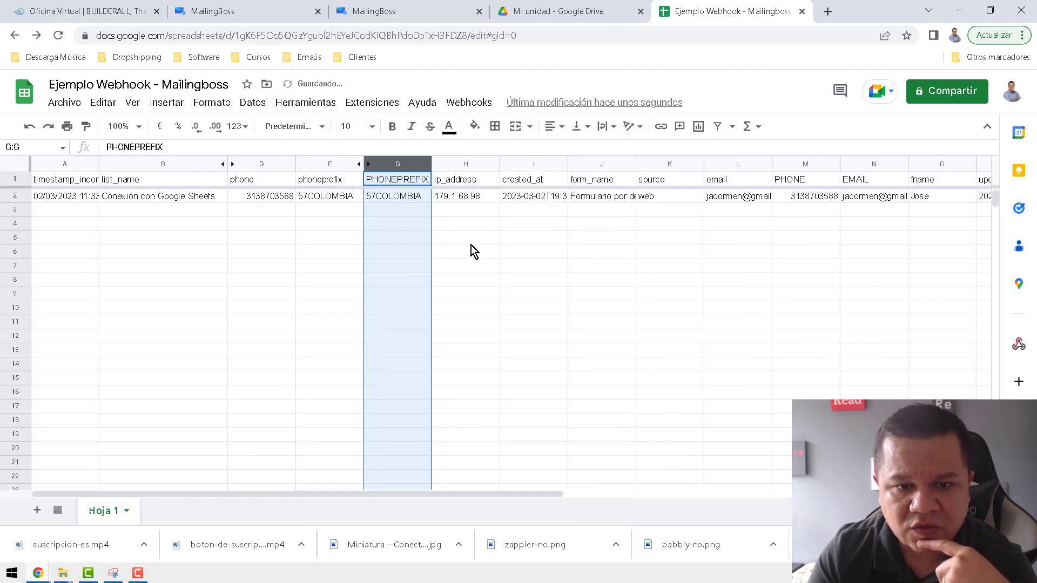
{"action": "right_click", "coordinate": [463, 162]}
{"action": "left_click", "coordinate": [508, 323]}
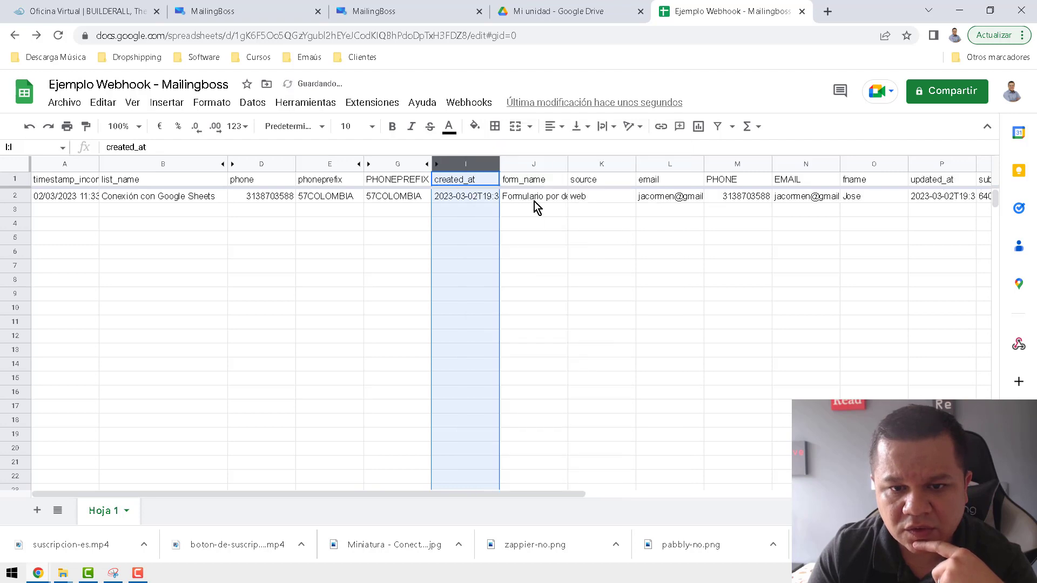
Hide the source column K, leaving form_name visible
{"action": "left_click", "coordinate": [535, 164]}
{"action": "right_click", "coordinate": [535, 164]}
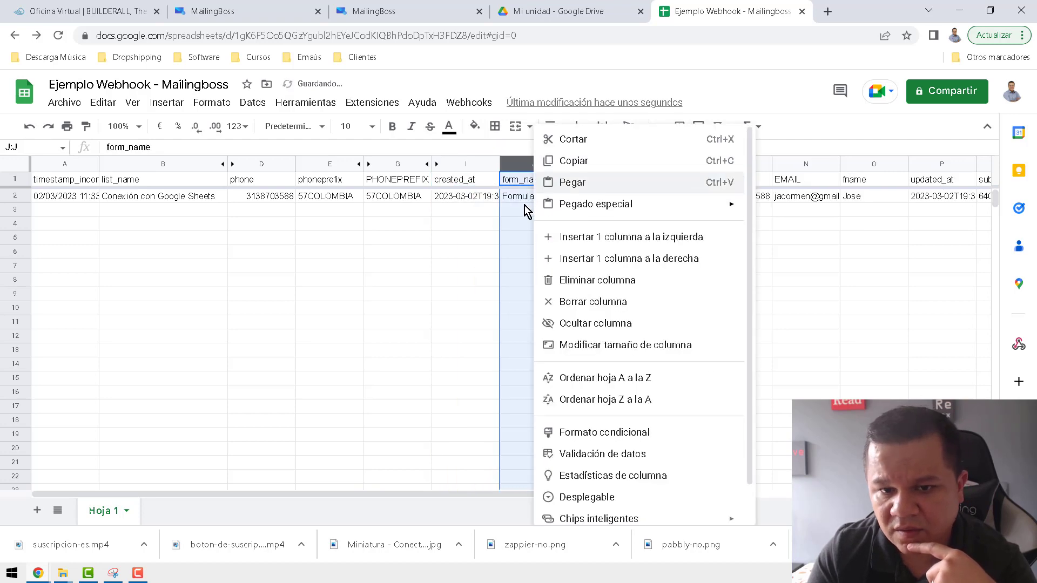
{"action": "left_click", "coordinate": [772, 272]}
{"action": "left_click", "coordinate": [595, 167]}
{"action": "right_click", "coordinate": [596, 167]}
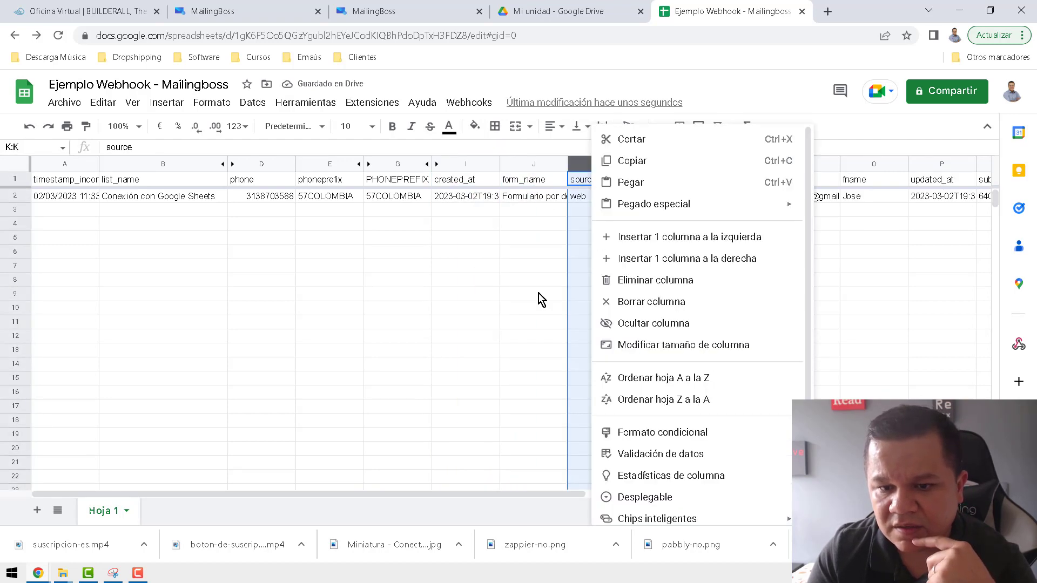
{"action": "left_click", "coordinate": [540, 293]}
{"action": "right_click", "coordinate": [593, 166]}
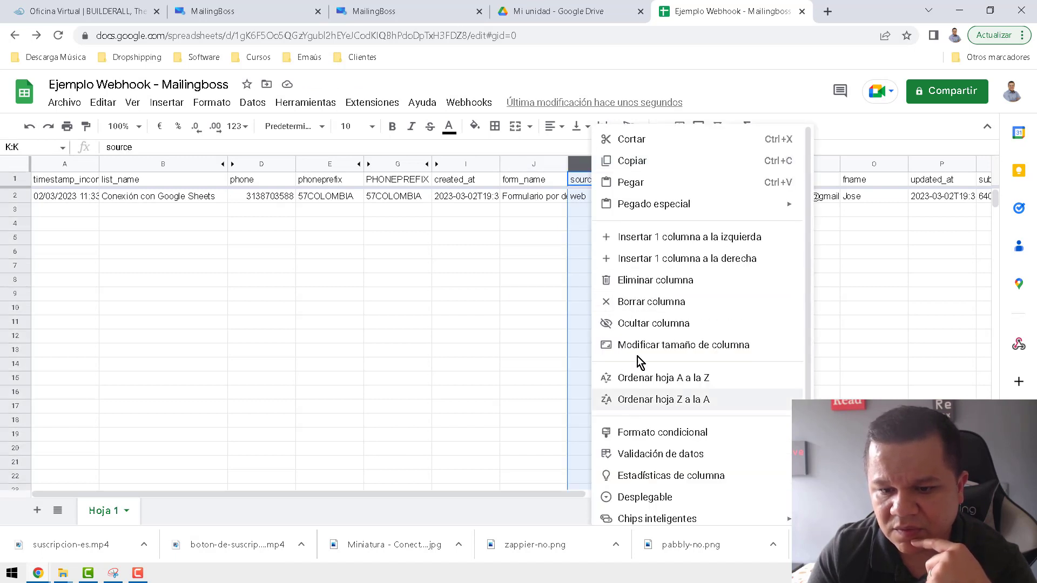
{"action": "left_click", "coordinate": [646, 326]}
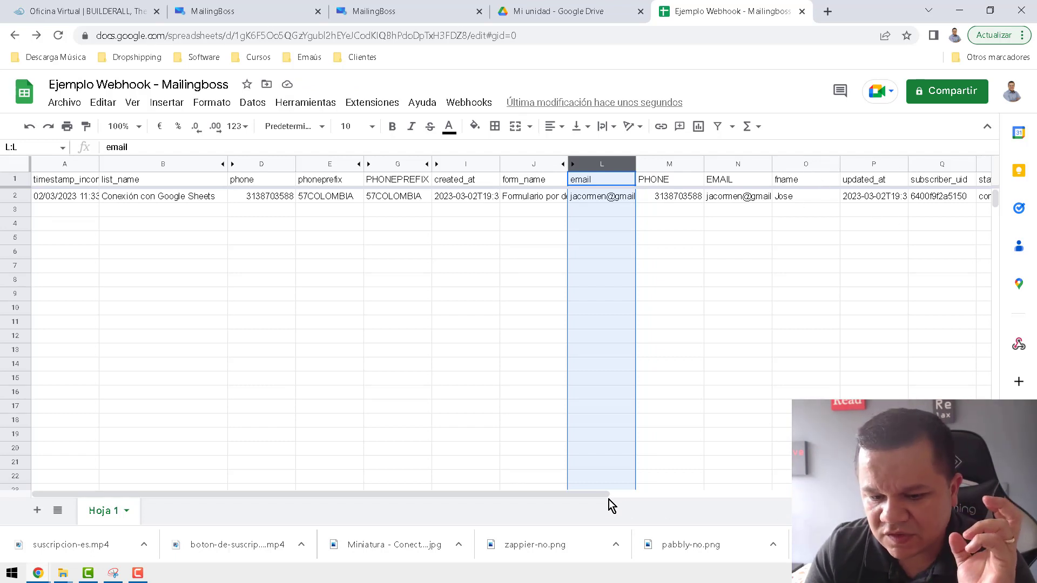
{"action": "mouse_move", "coordinate": [609, 493]}
{"action": "left_mouse_down"}
{"action": "mouse_move", "coordinate": [686, 491]}
{"action": "mouse_move", "coordinate": [597, 488]}
{"action": "left_mouse_up"}
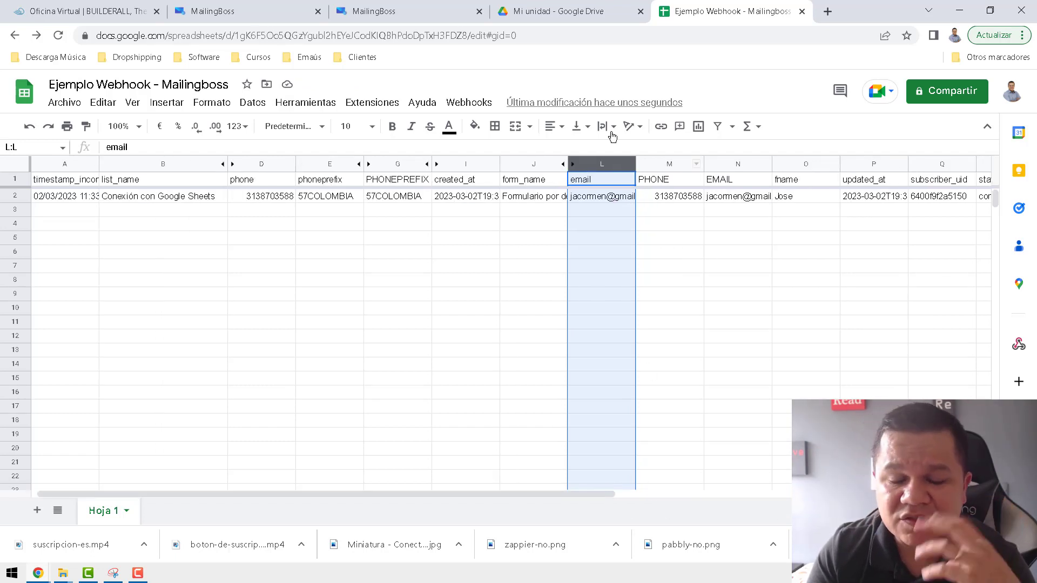